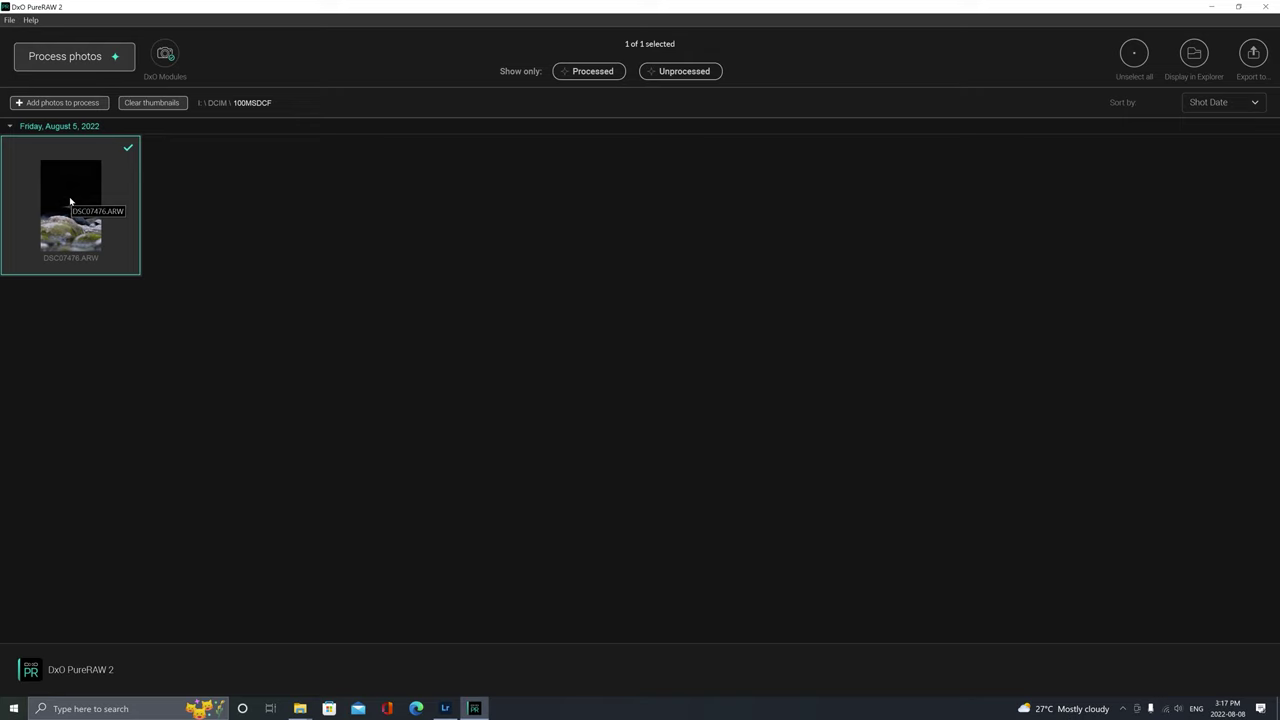
Open DSC07476.ARW in the large preview and examine the noise around the heron's head up close
double_click(70, 202)
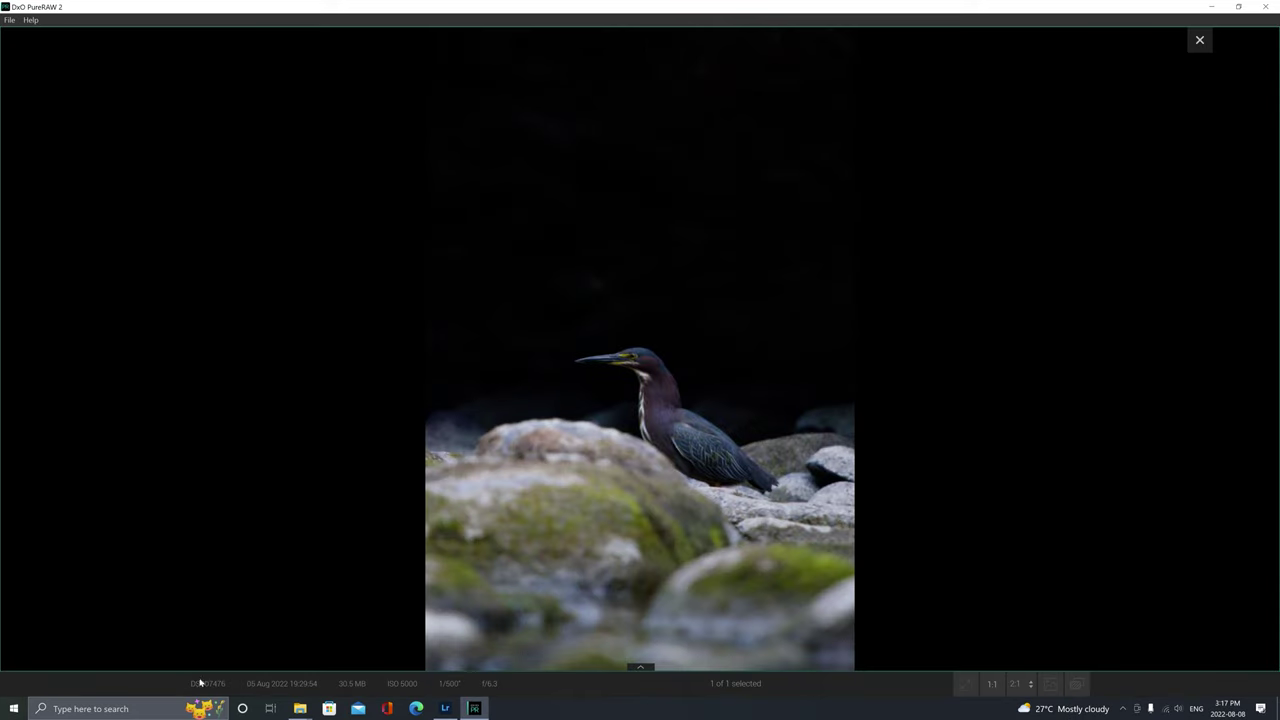
left_click(590, 398)
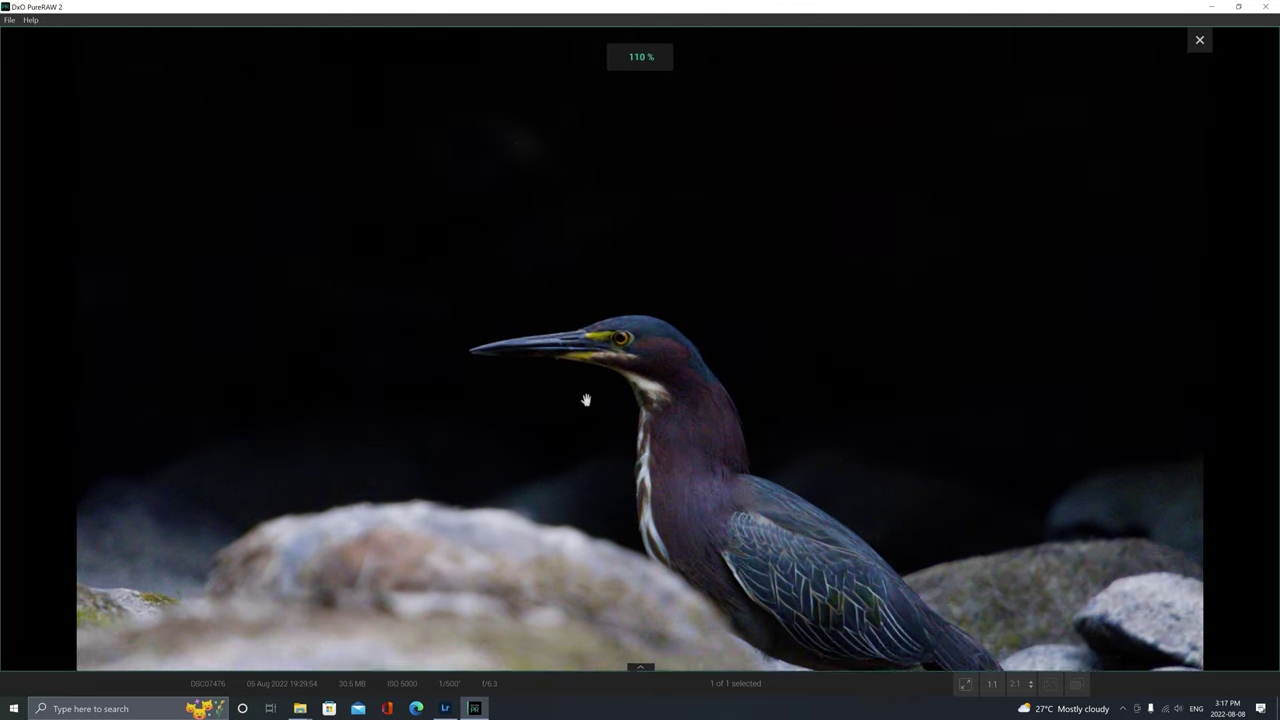
scroll(587, 377, "up", 5)
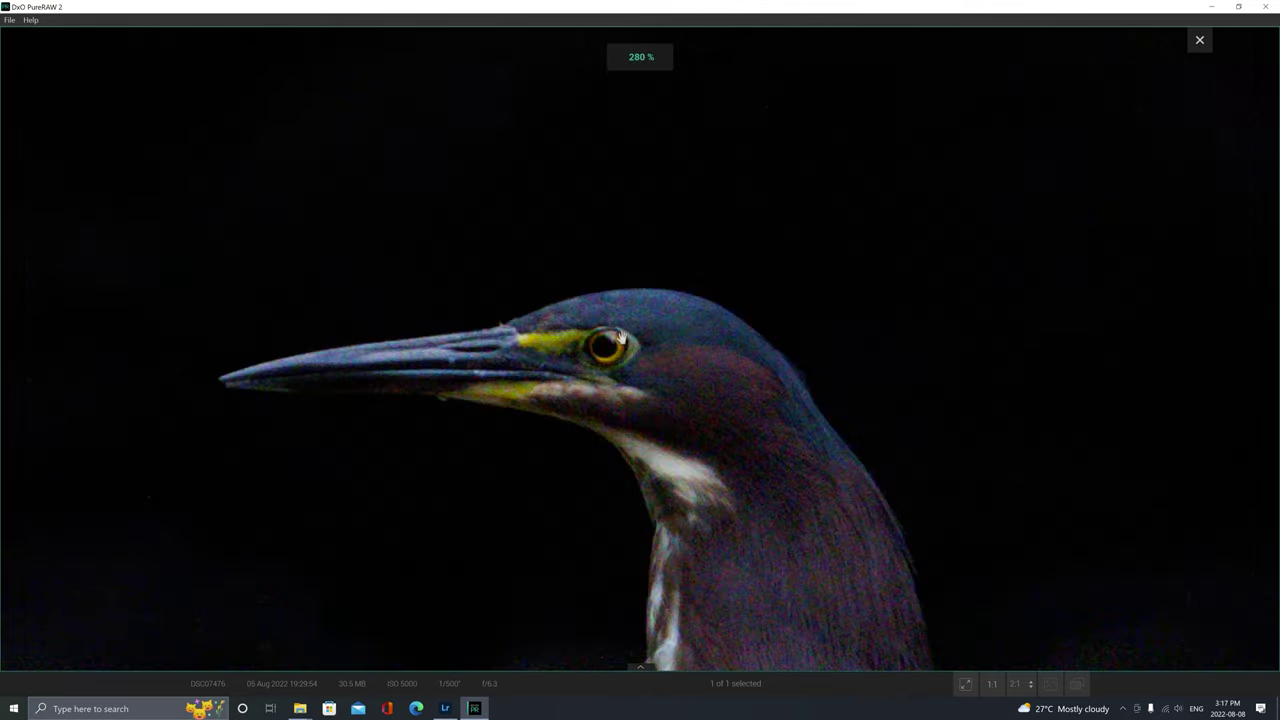
left_click_drag(590, 418, 711, 488)
scroll(575, 376, "down", 5)
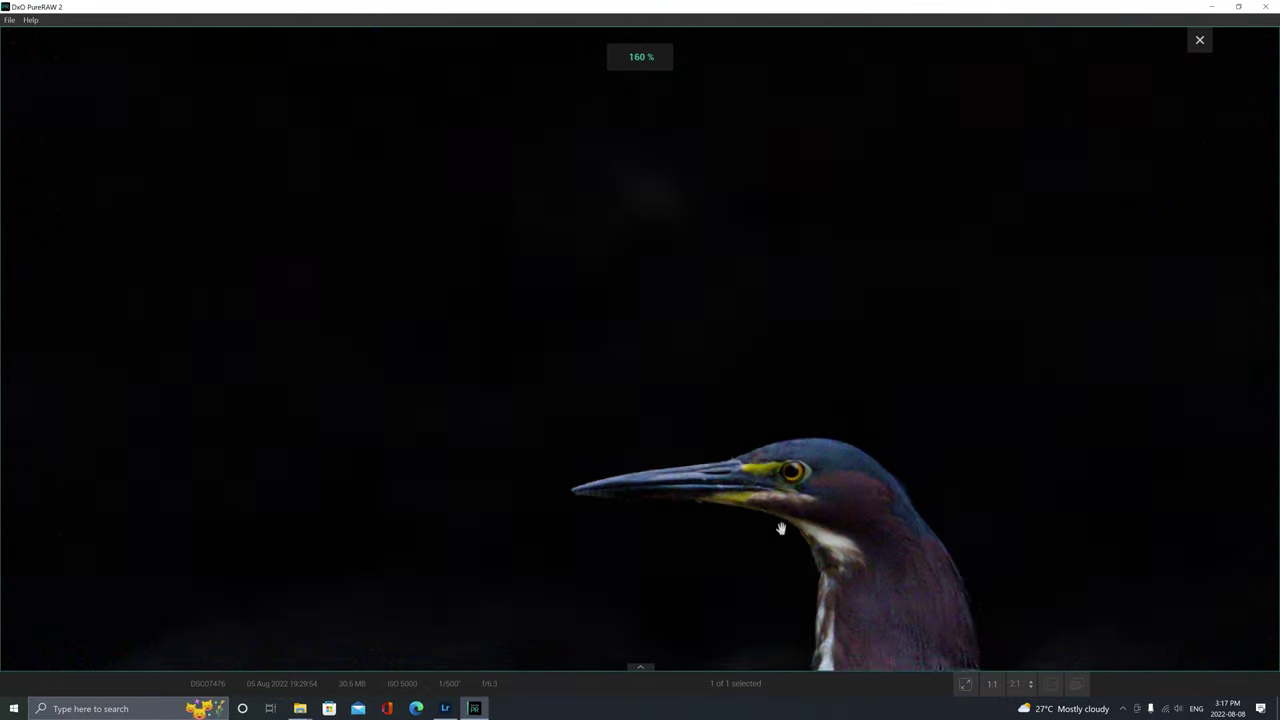
scroll(575, 376, "down", 4)
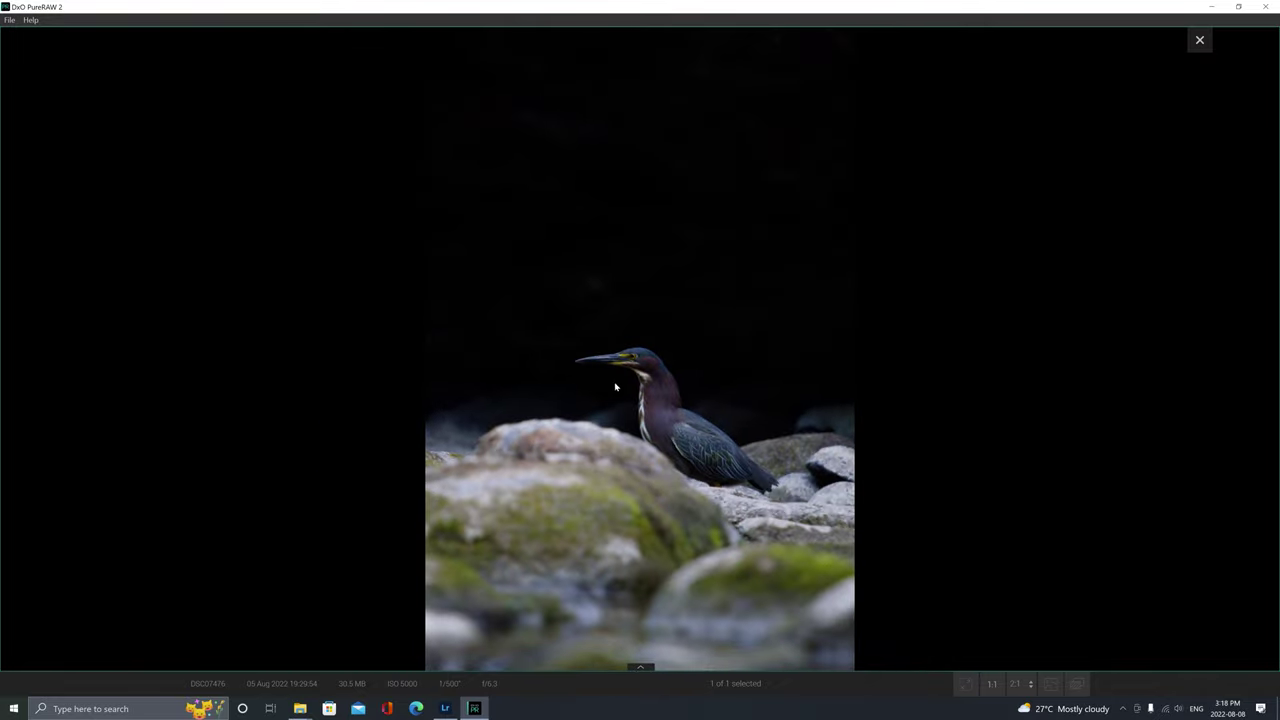
Process the RAW photo to DNG with the DeepPRIME method, global lens sharpening on and lens distortion correction off
right_click(611, 428)
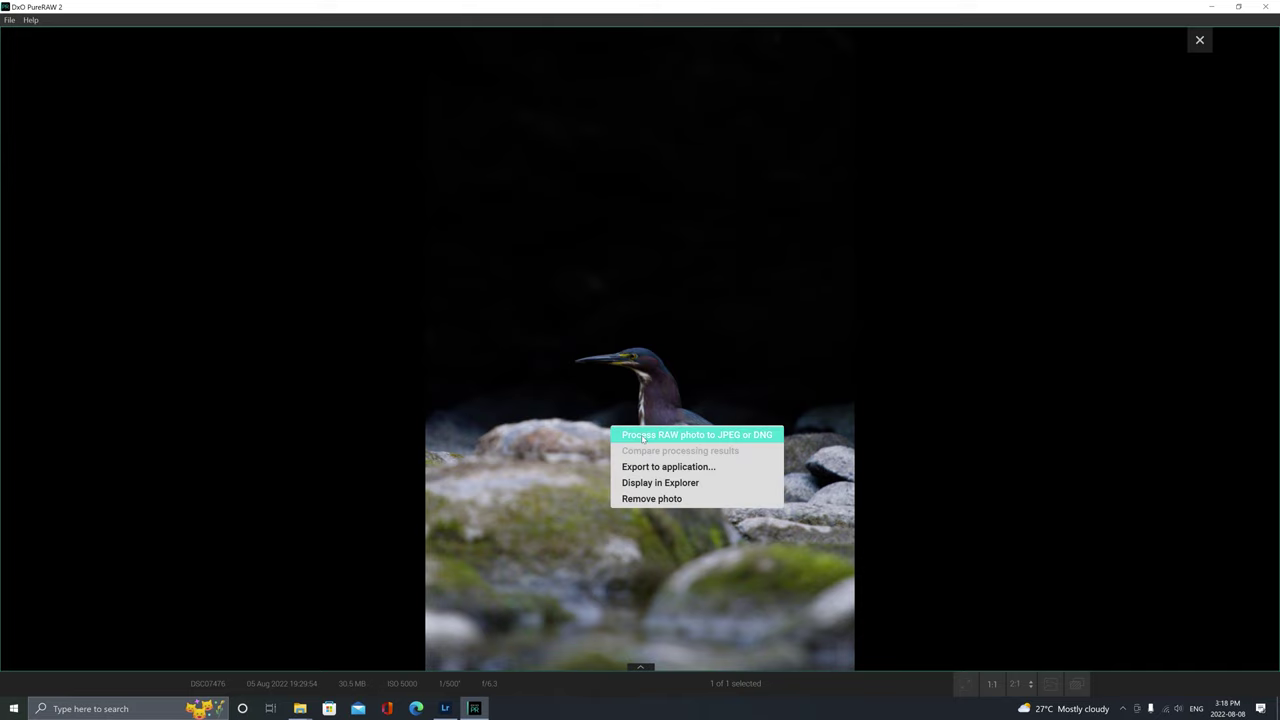
left_click(643, 437)
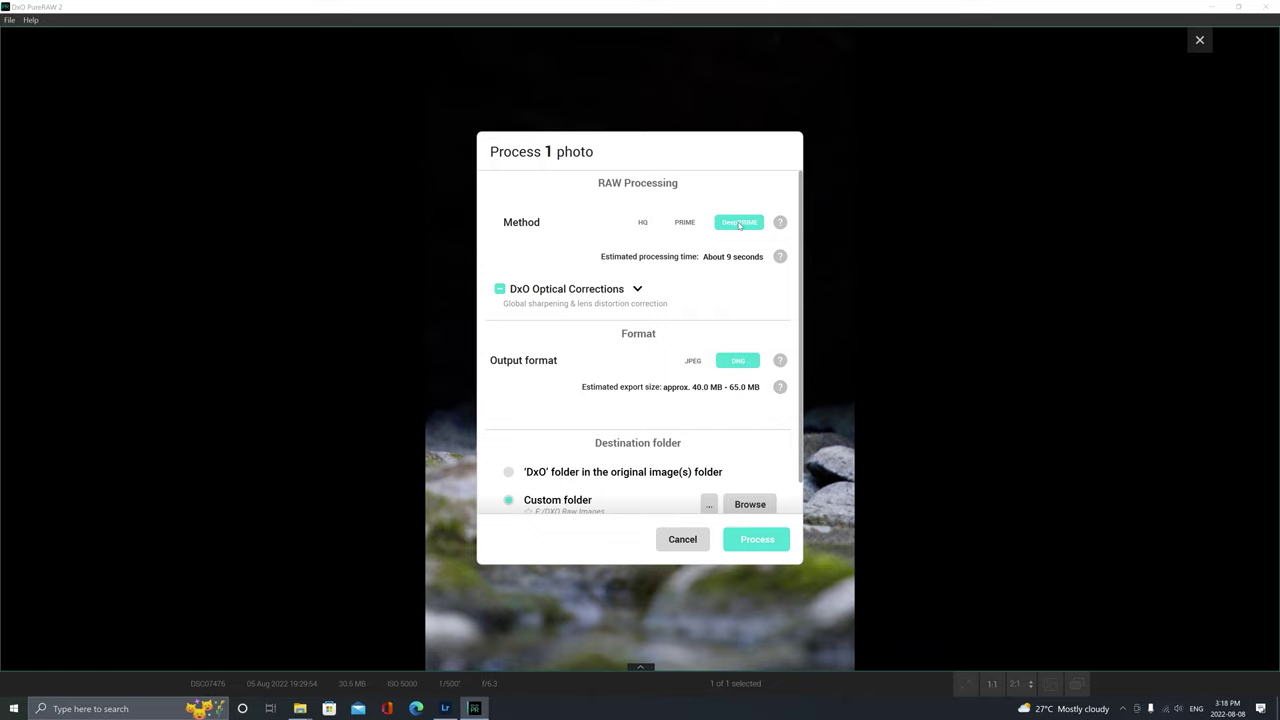
left_click(637, 289)
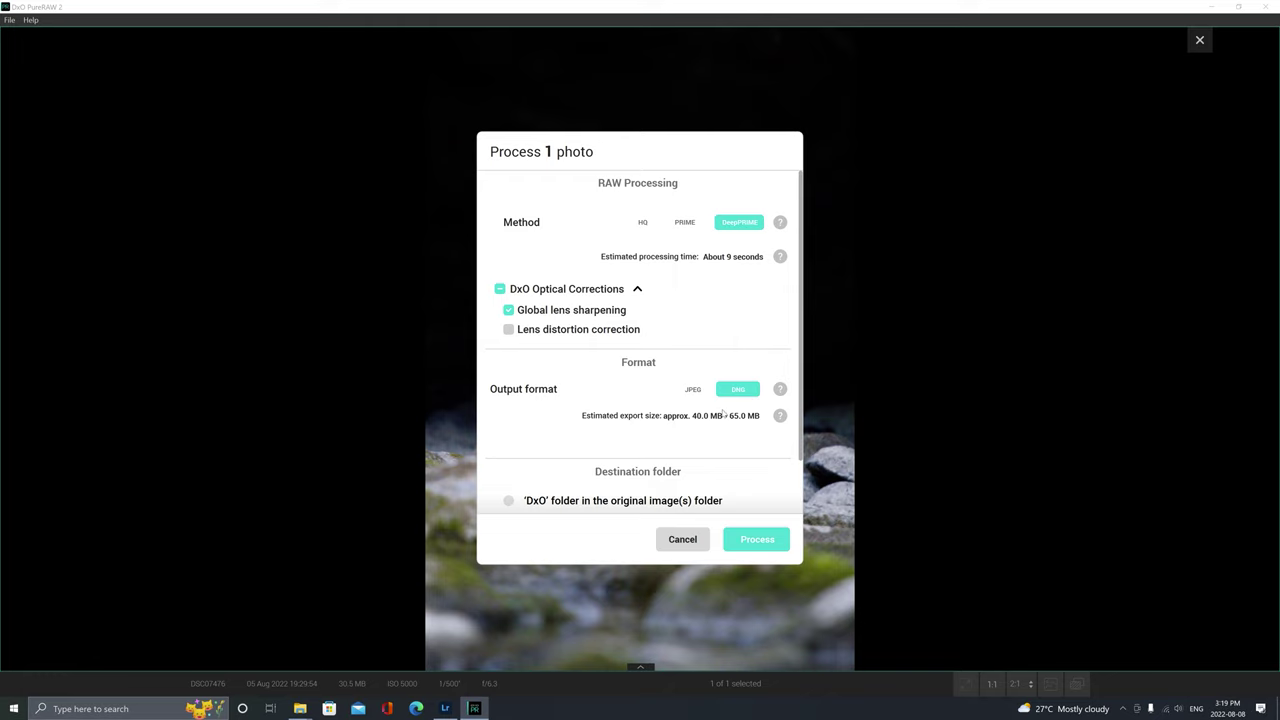
left_click(762, 542)
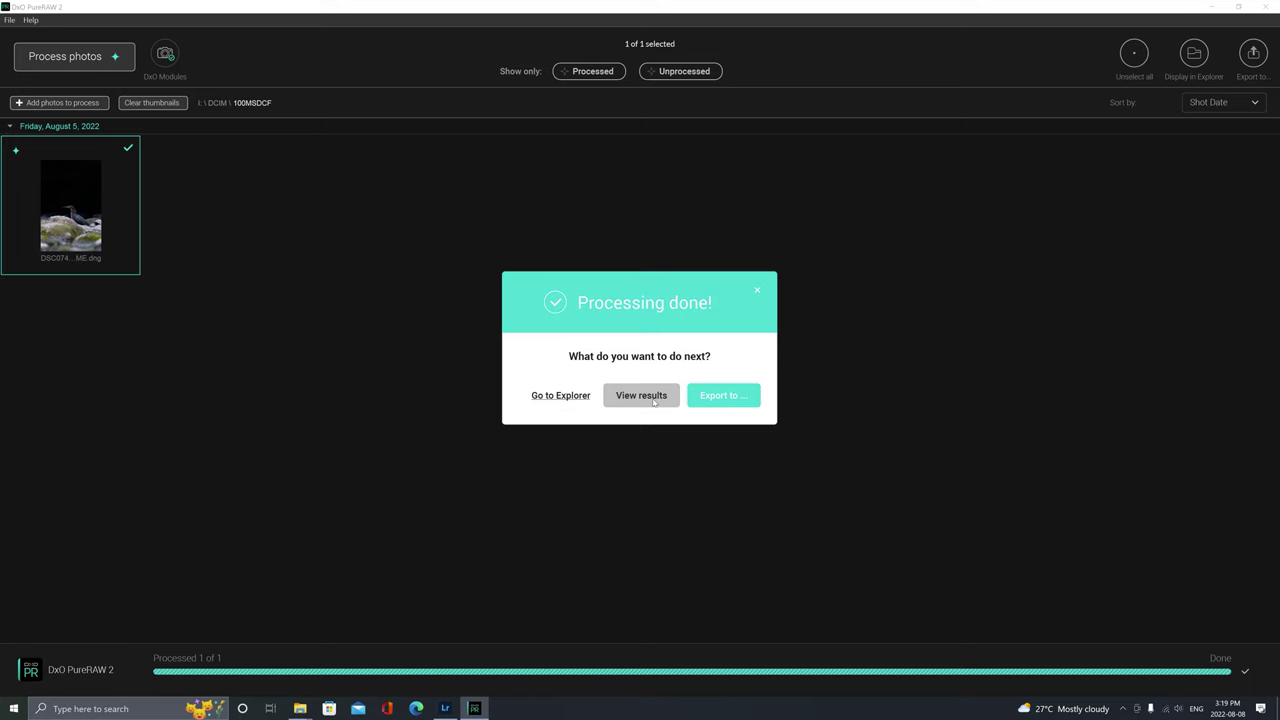
View the processing results and compare the original RAW with the processed DNG on the heron's head, neck and plumage
left_click(654, 401)
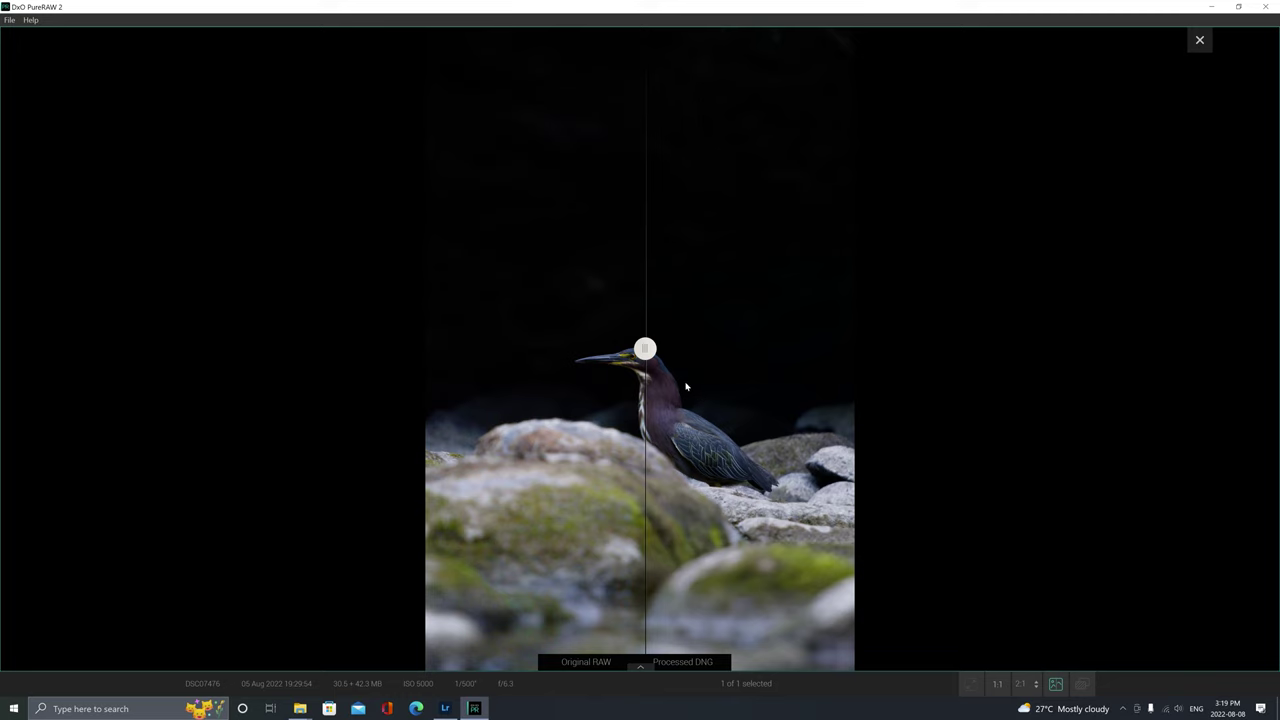
scroll(665, 362, "up", 5)
left_click_drag(649, 347, 440, 346)
left_click_drag(574, 335, 651, 355)
left_click_drag(443, 352, 85, 348)
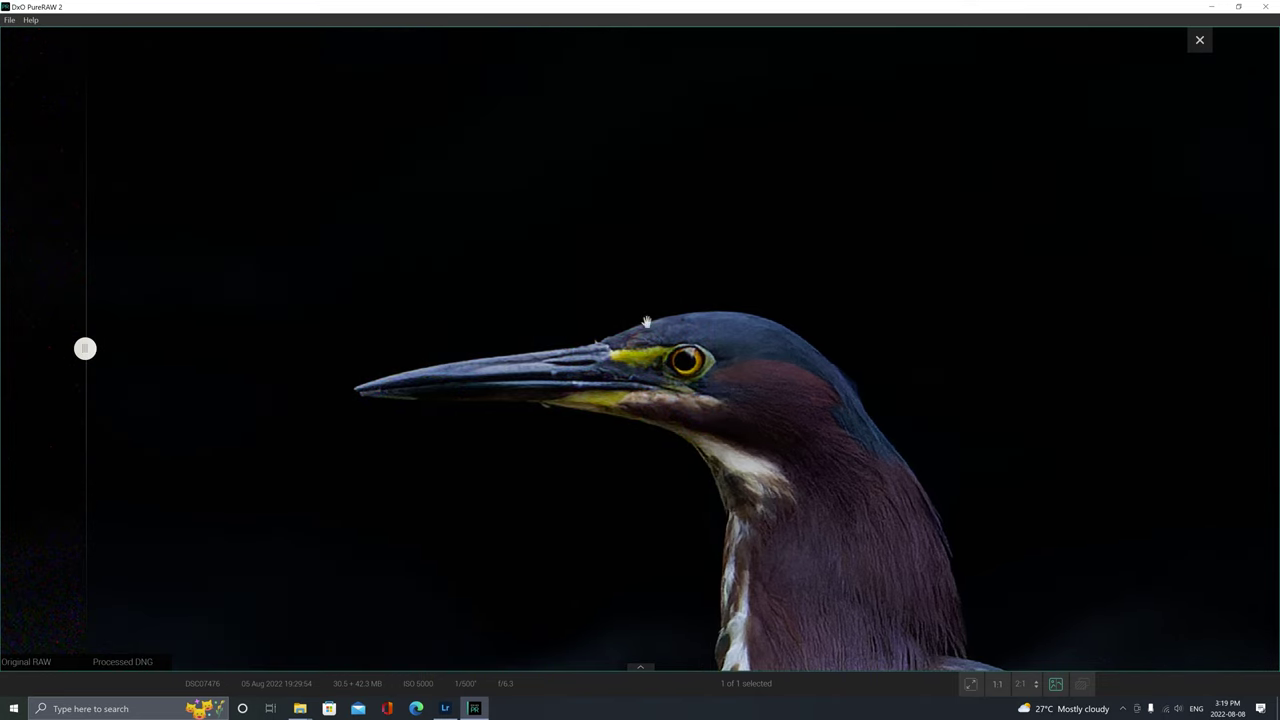
left_click_drag(739, 419, 626, 341)
left_click_drag(700, 455, 601, 268)
scroll(601, 268, "down", 5)
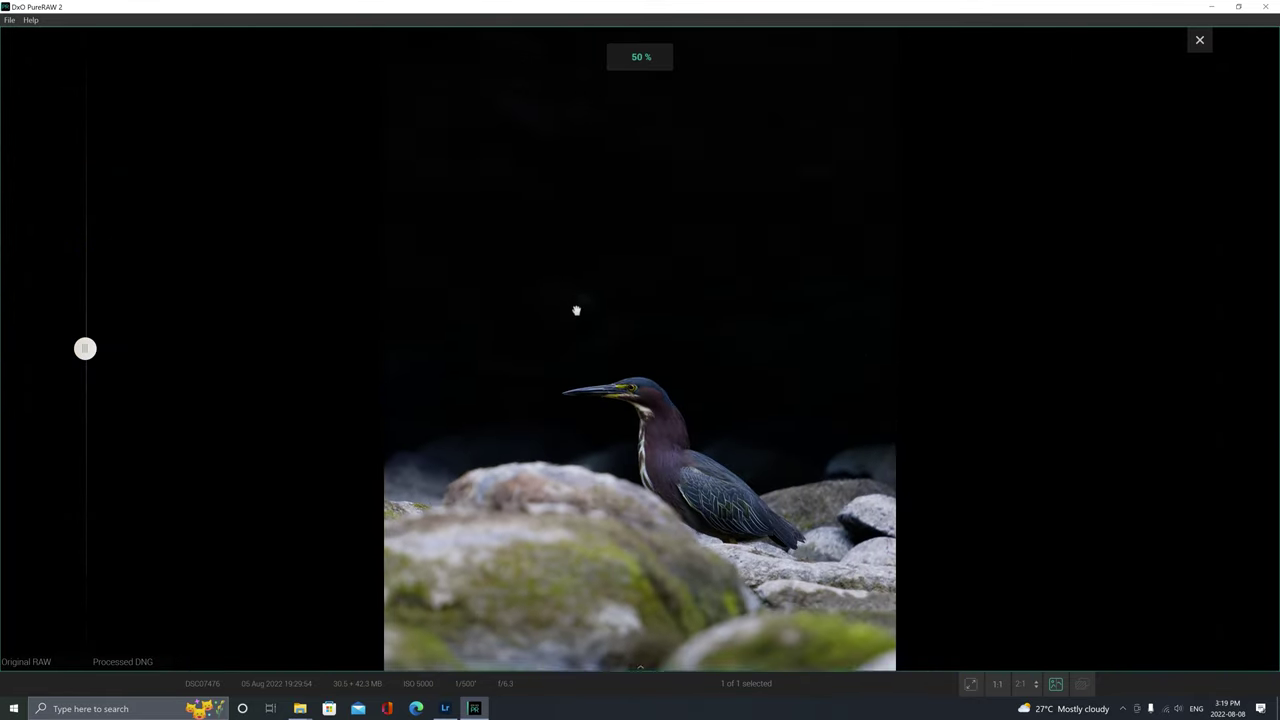
Examine the rocks and background of the processed DNG, sweeping the comparison divider across the heron to compare both versions again
left_click_drag(576, 310, 568, 251)
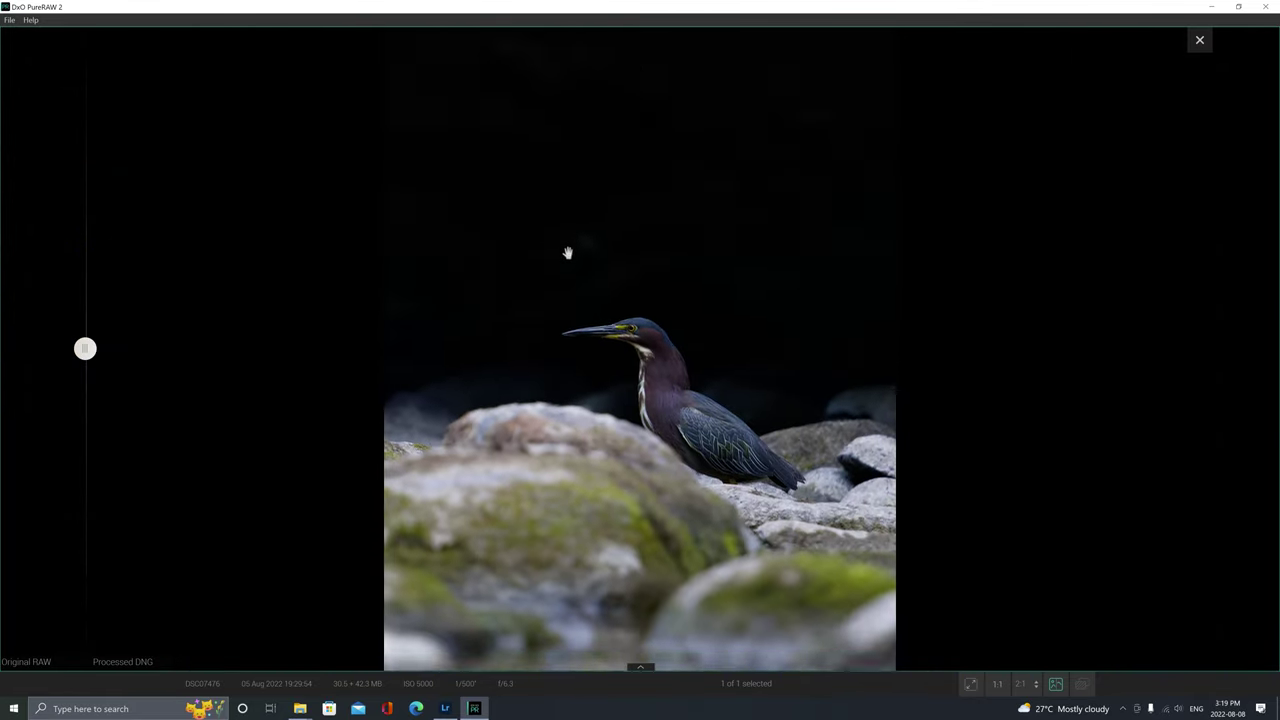
scroll(568, 256, "up", 3)
left_click_drag(539, 405, 543, 331)
scroll(561, 414, "down", 4)
scroll(597, 436, "down", 1)
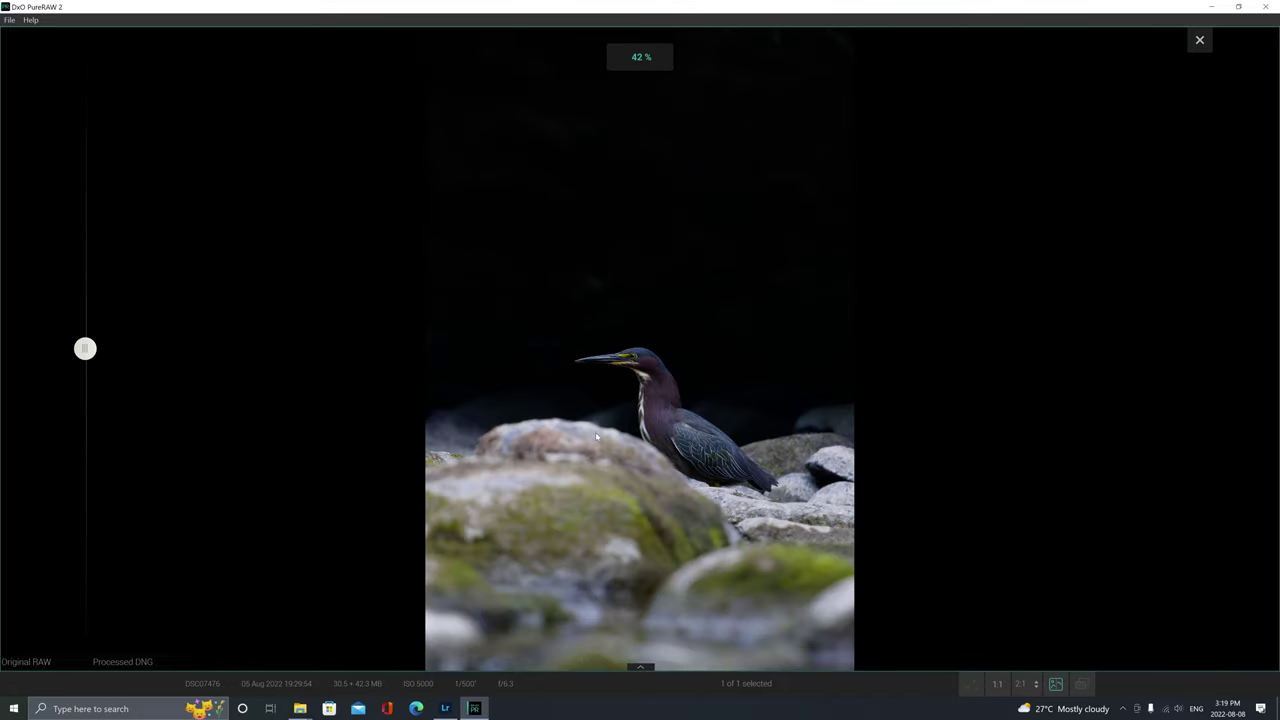
left_click_drag(85, 349, 449, 420)
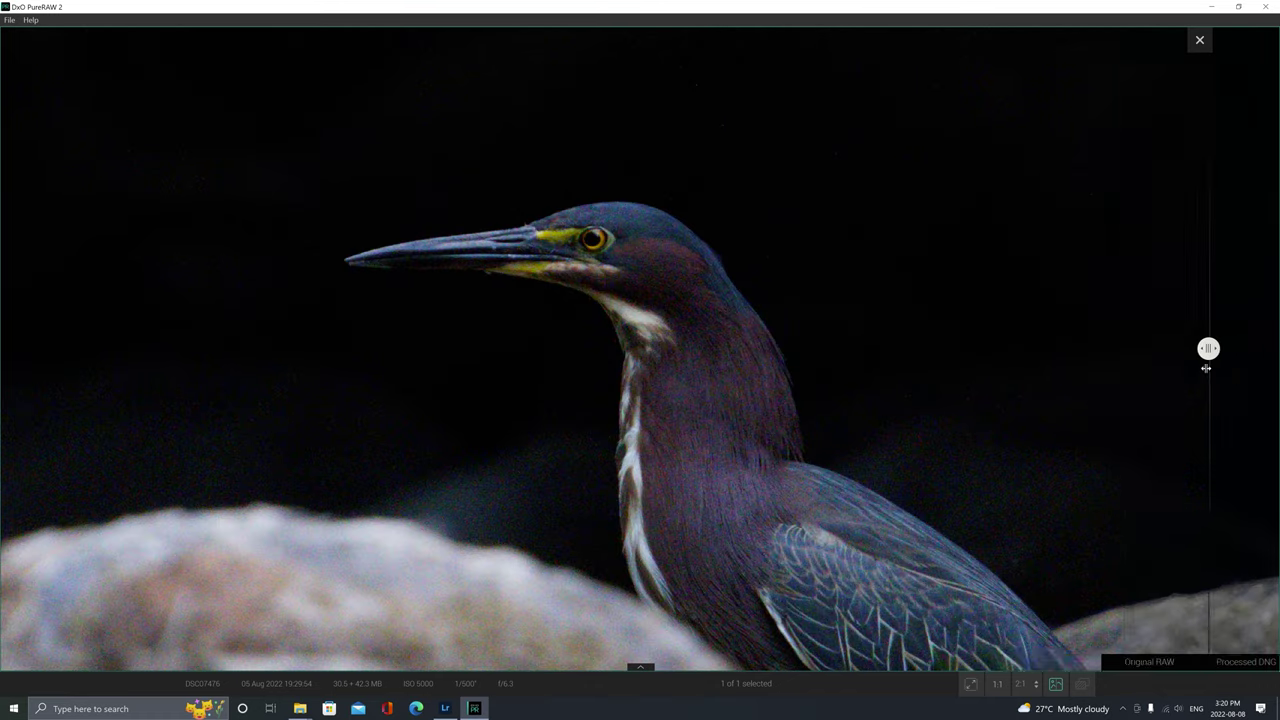
left_click_drag(1206, 369, 37, 371)
scroll(452, 362, "down", 1)
scroll(457, 361, "down", 1)
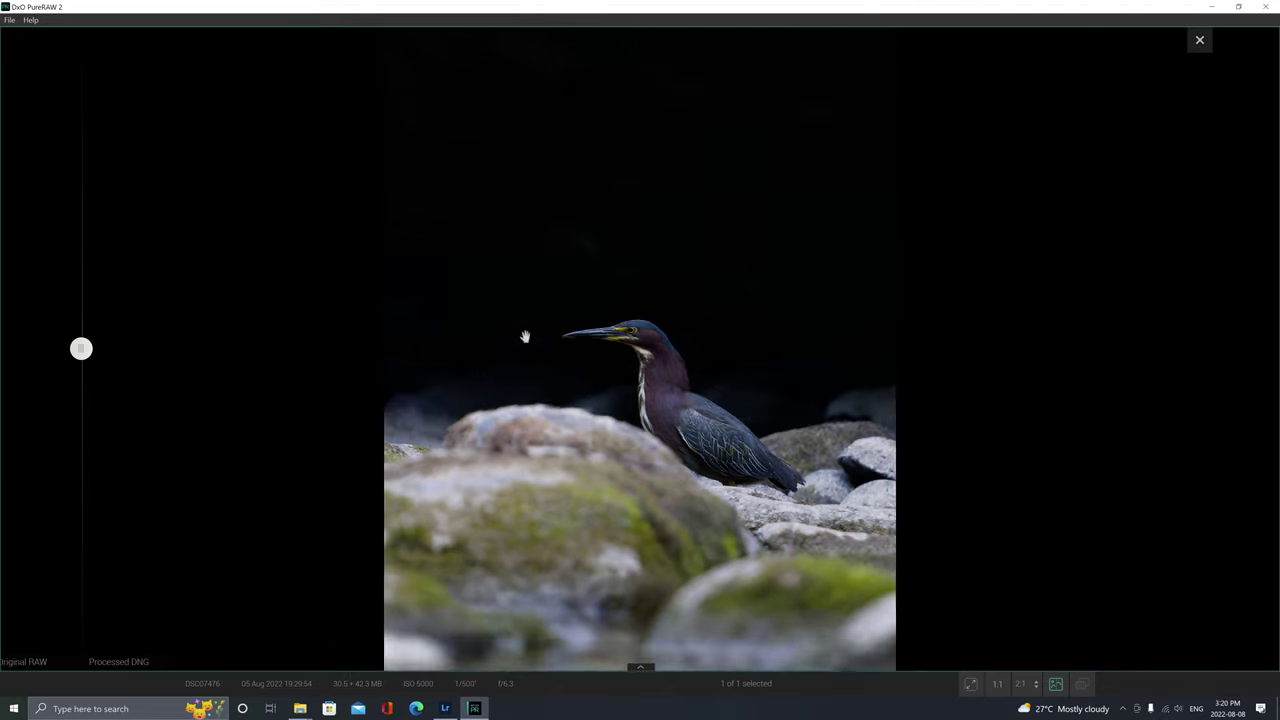
Export the processed heron photo to Lightroom
right_click(523, 337)
left_click(434, 318)
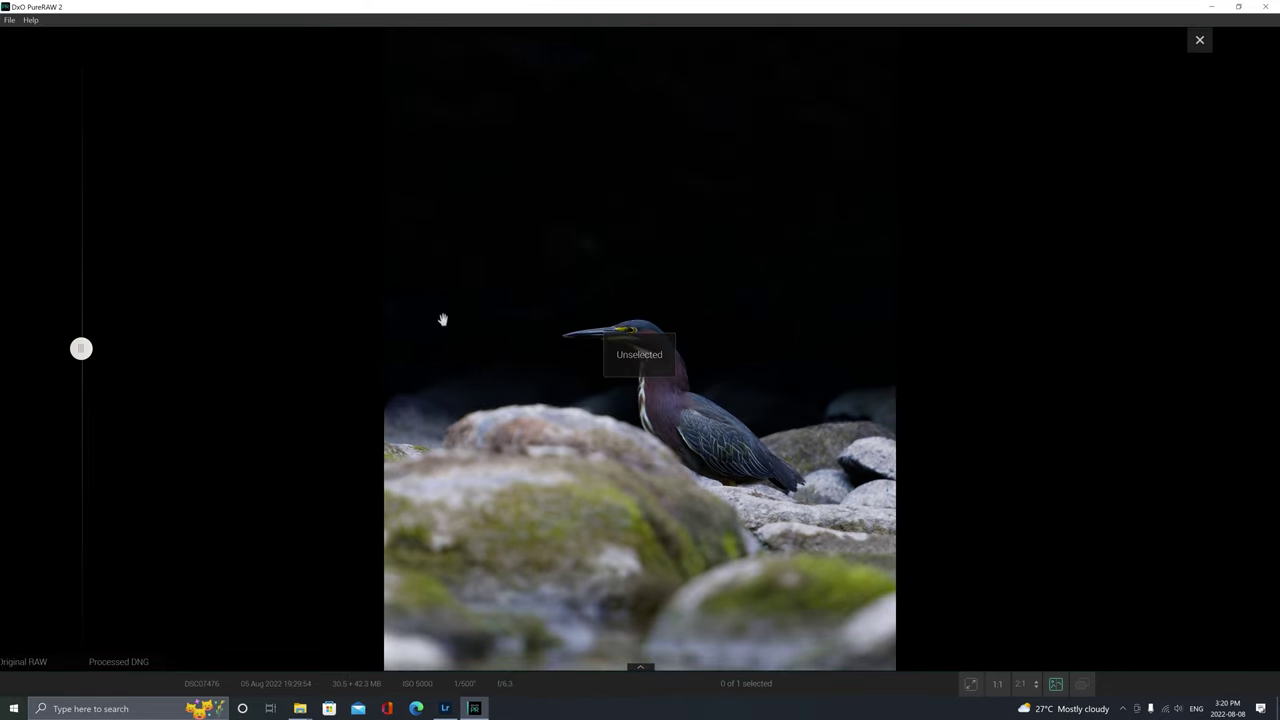
right_click(623, 380)
left_click(665, 424)
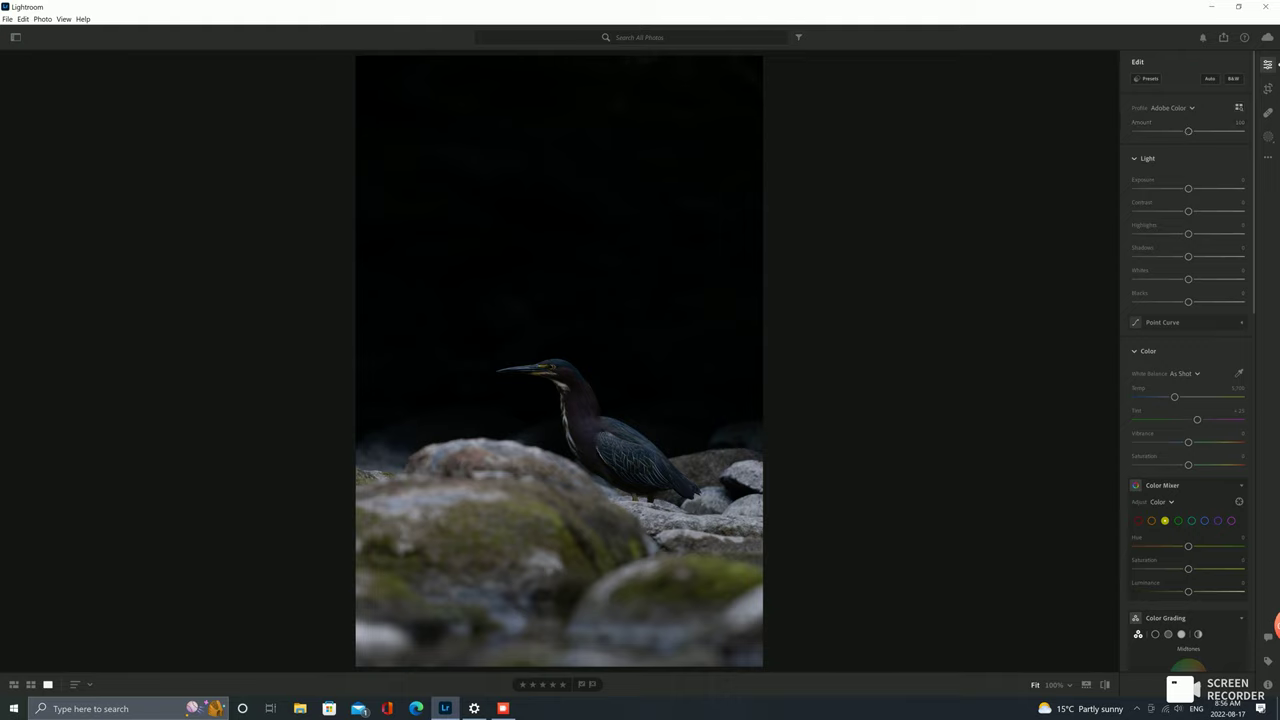
Crop the heron photo to a 4 x 5 aspect ratio and raise the overall exposure to about +0.78
left_click(1268, 88)
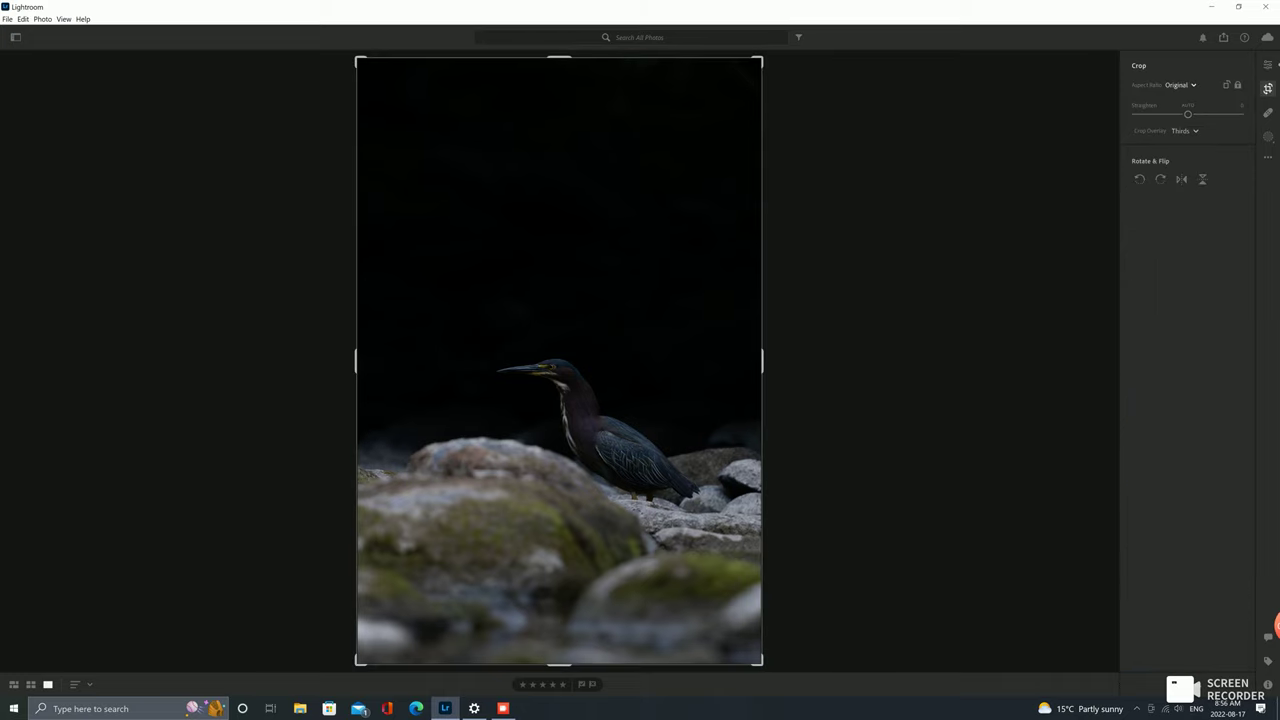
left_click(1181, 85)
left_click(1176, 205)
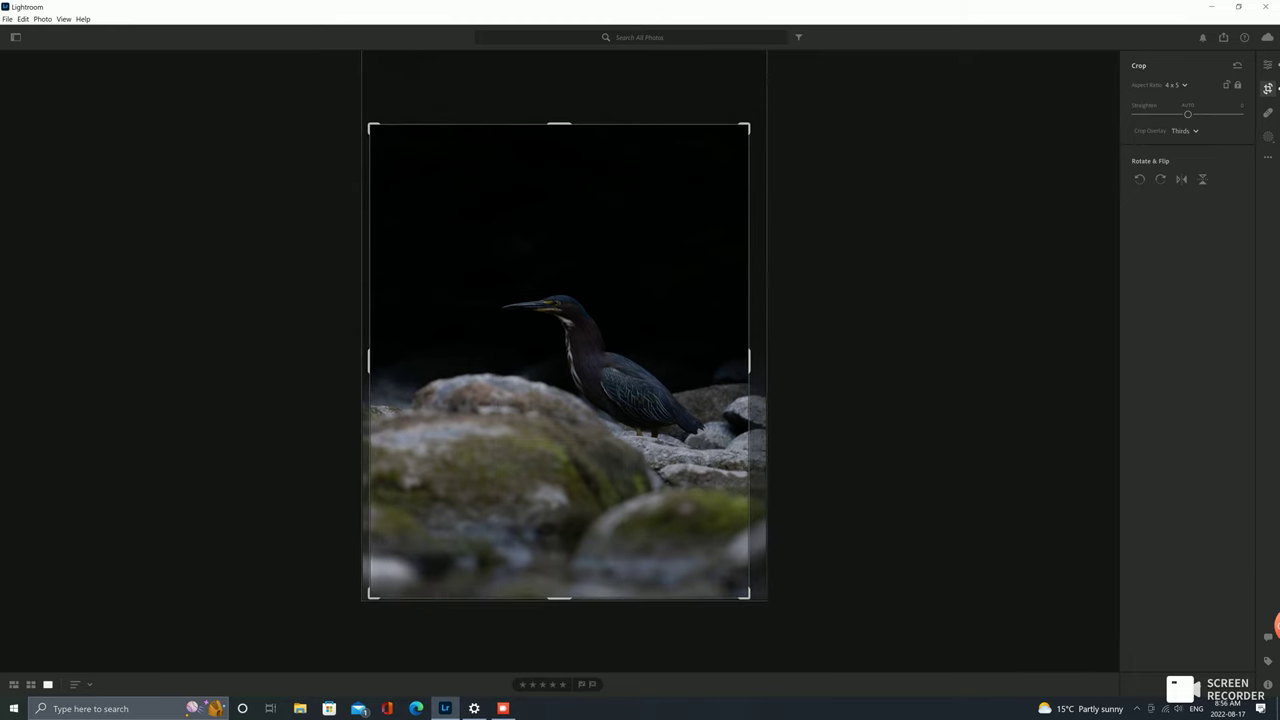
key("Return")
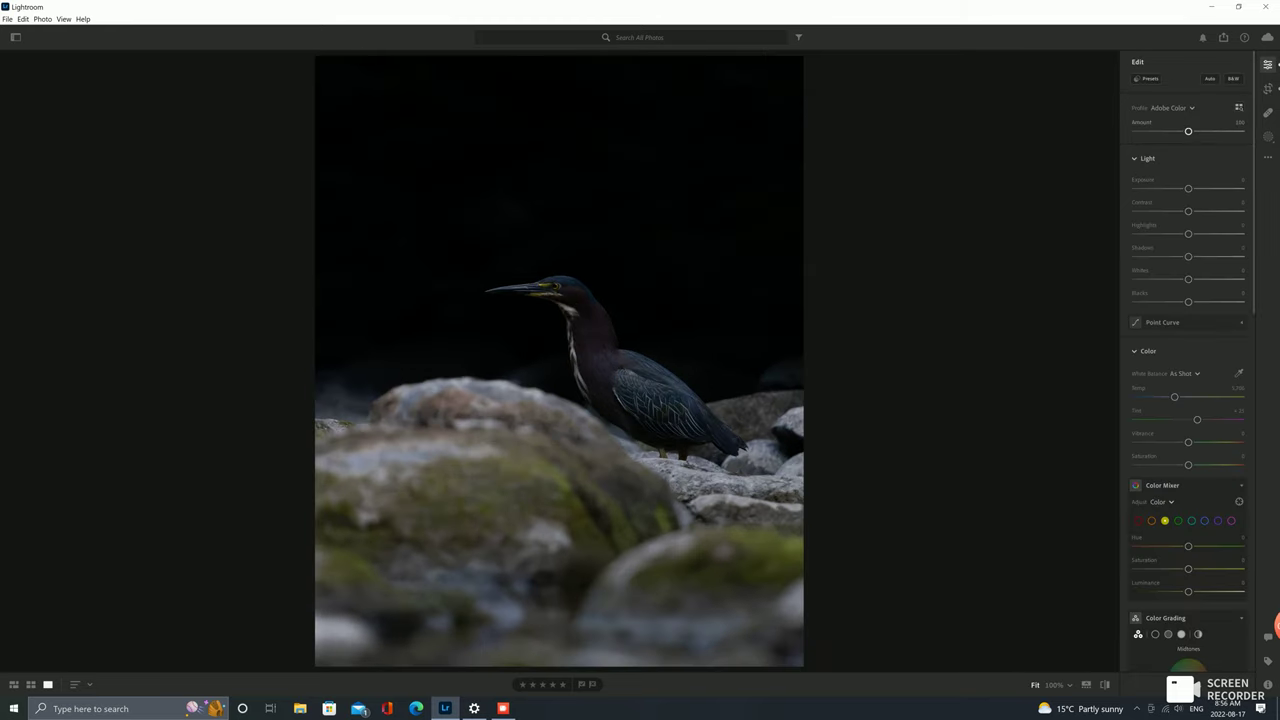
left_click_drag(1188, 188, 1199, 188)
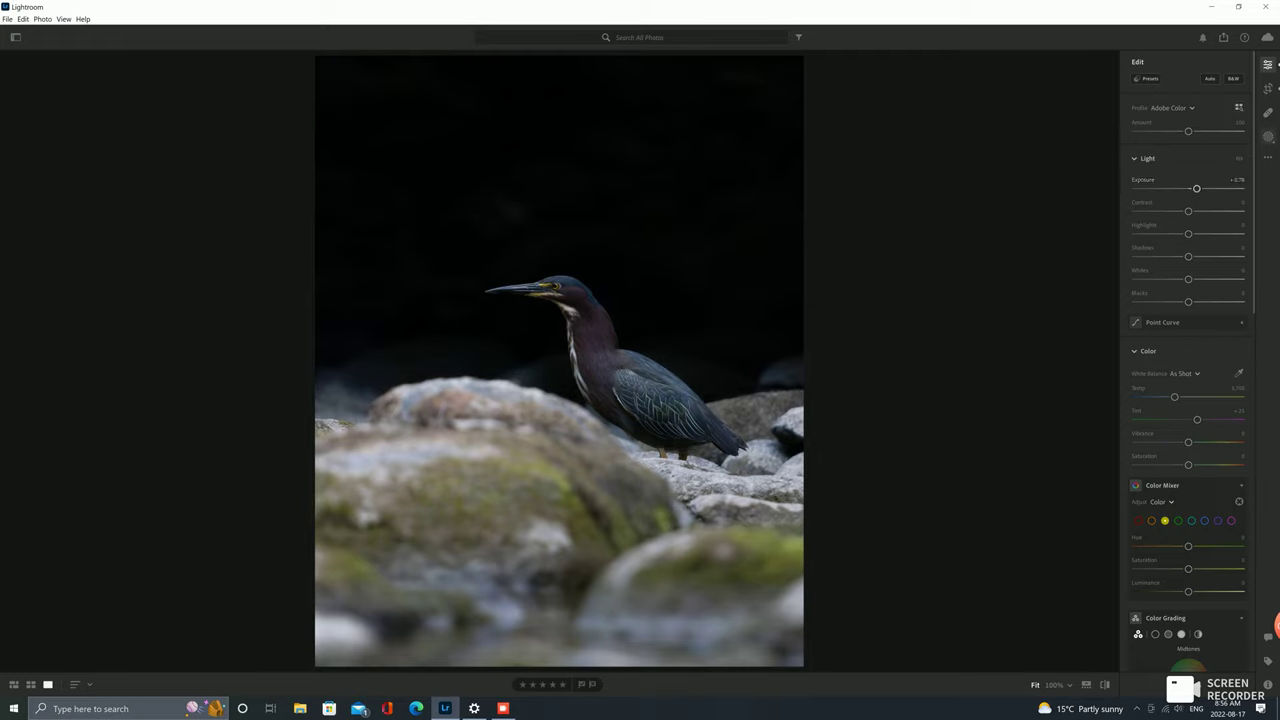
Create a Select Subject mask of the heron and subtract the stray rock at the photo's right edge with a brush
left_click(1268, 137)
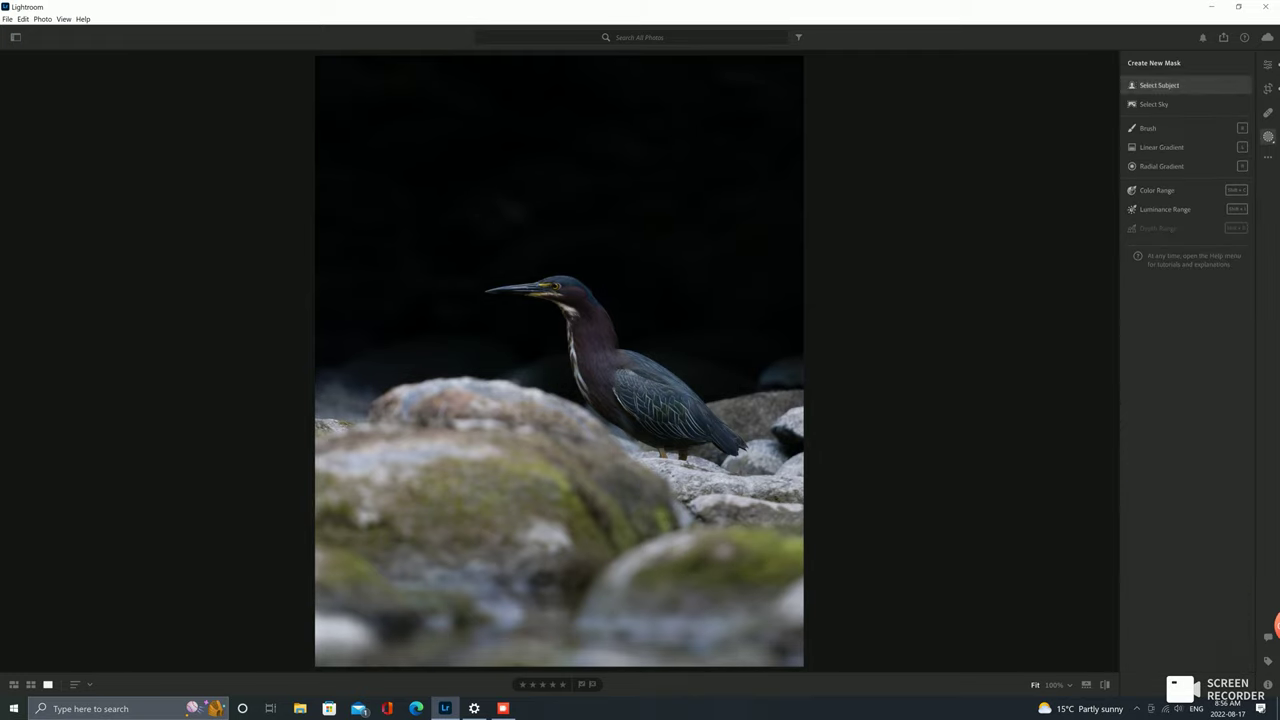
left_click(1159, 85)
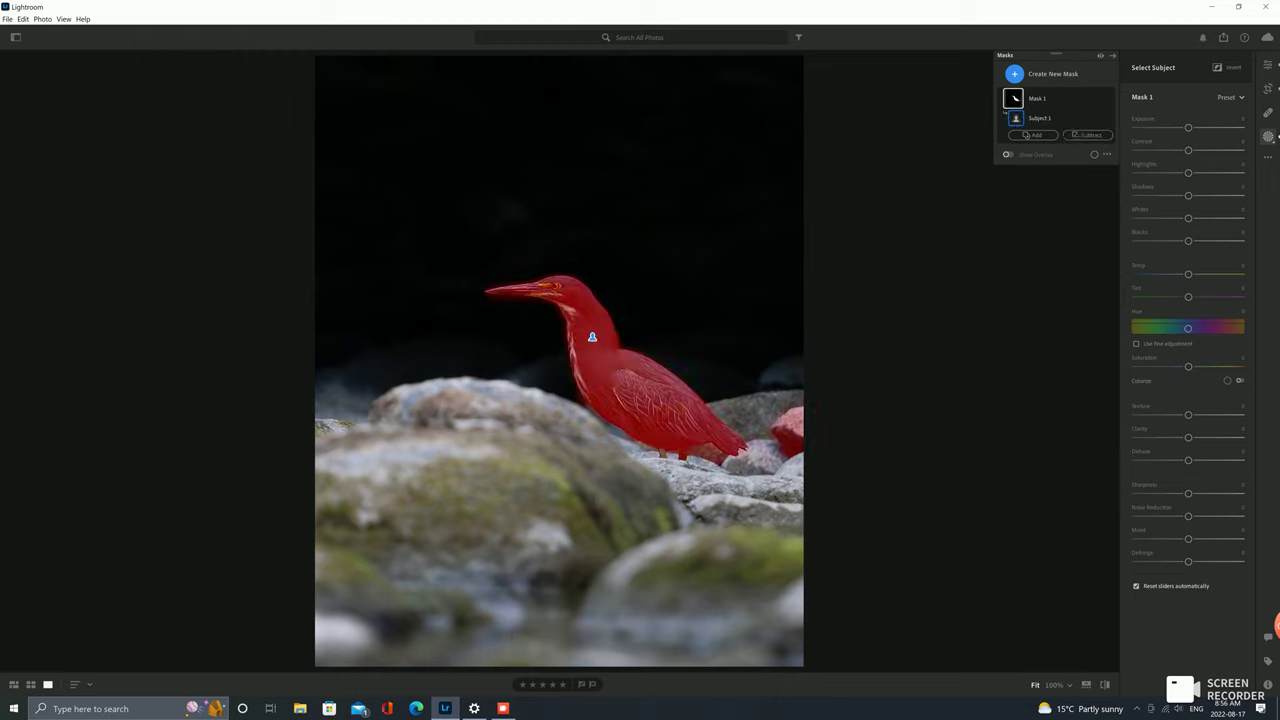
left_click(1088, 134)
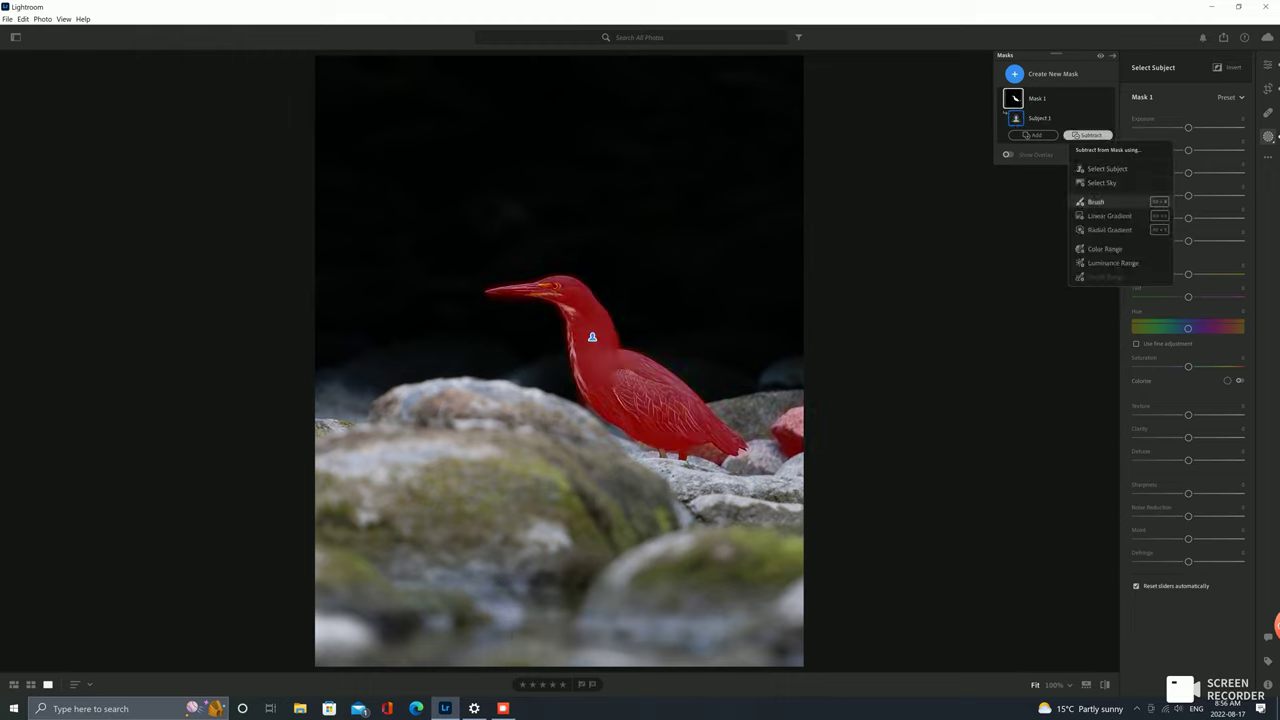
left_click(1095, 201)
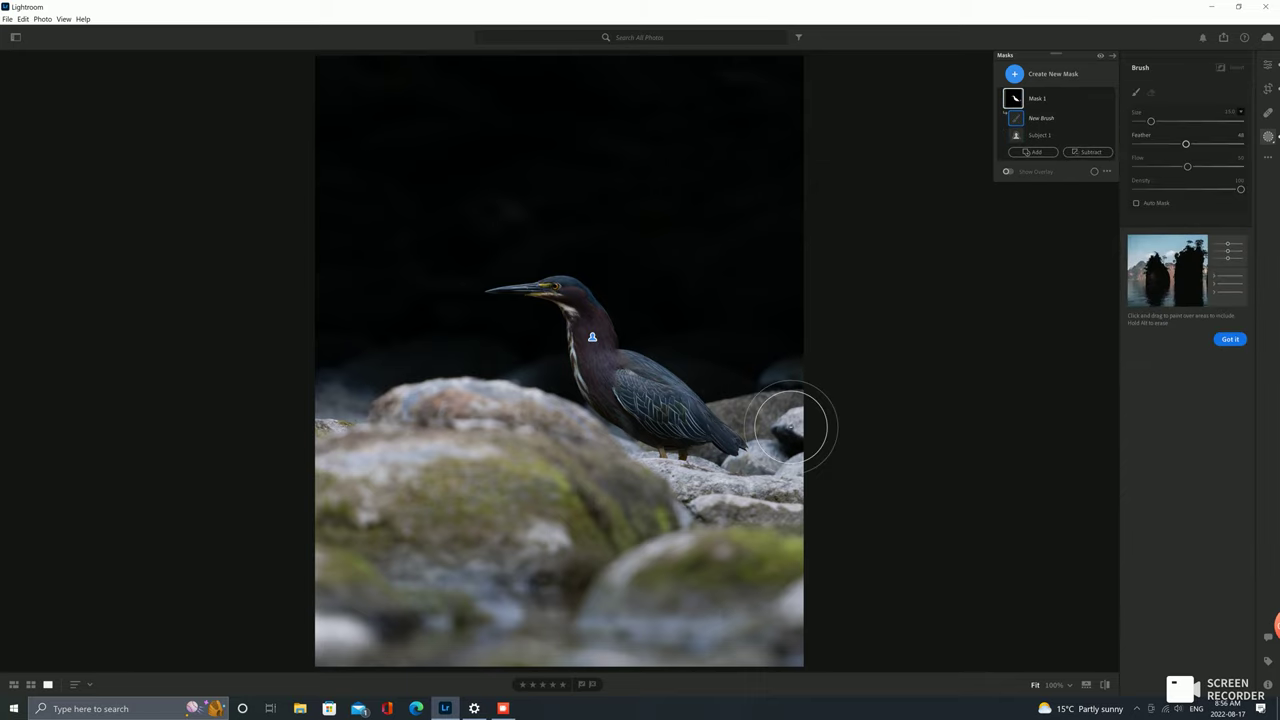
left_click(1230, 339)
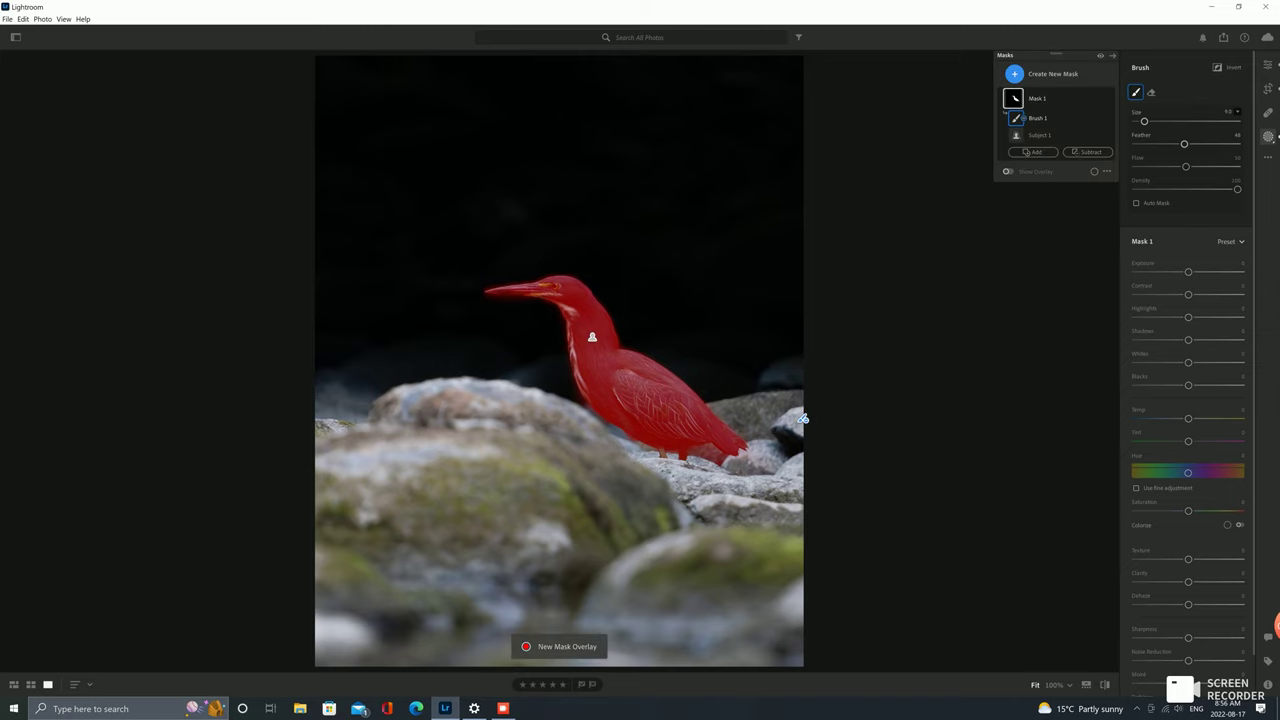
Subtract the wrongly masked rock area beneath the heron's tail from Mask 1 with a small second brush
left_click(1268, 64)
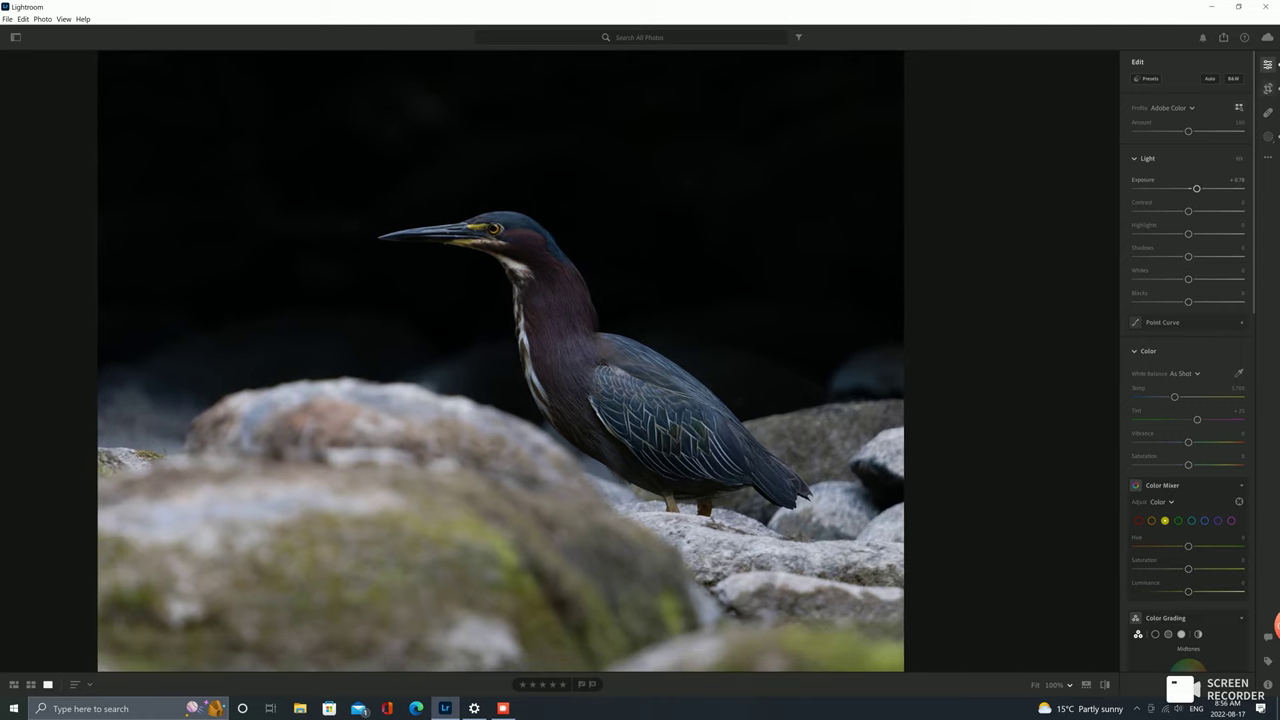
left_click(1268, 136)
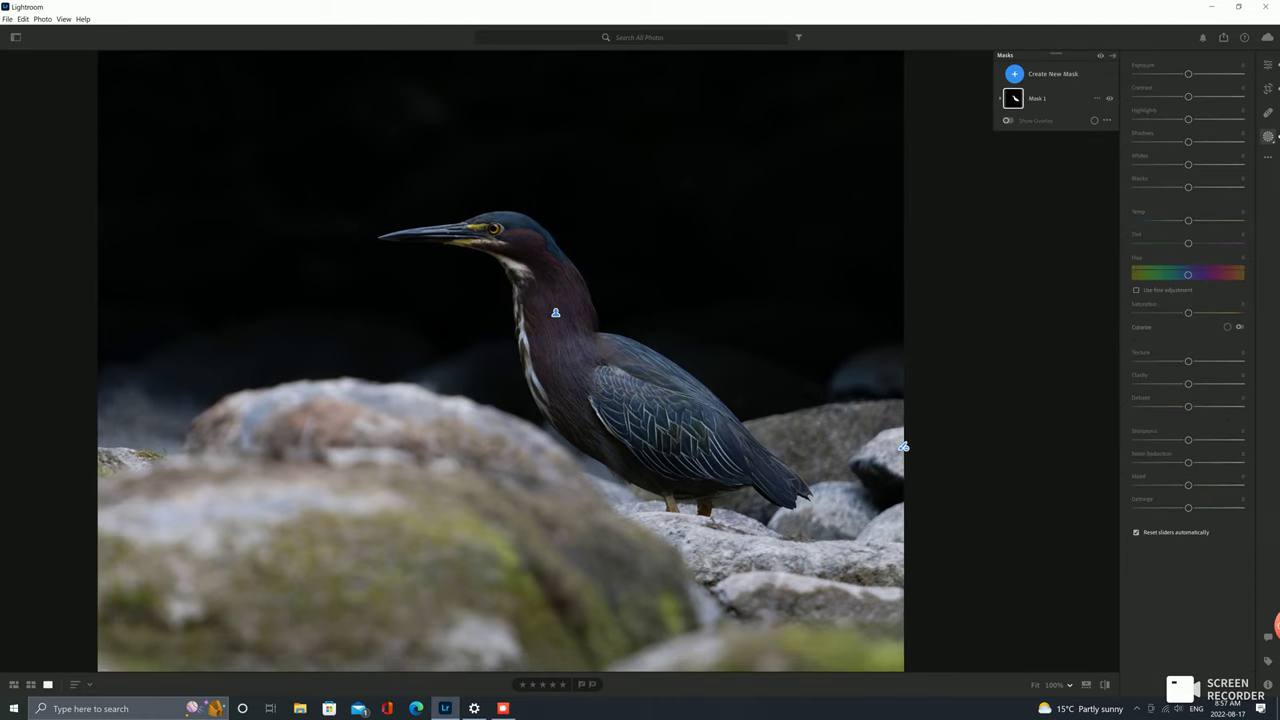
left_click(1088, 151)
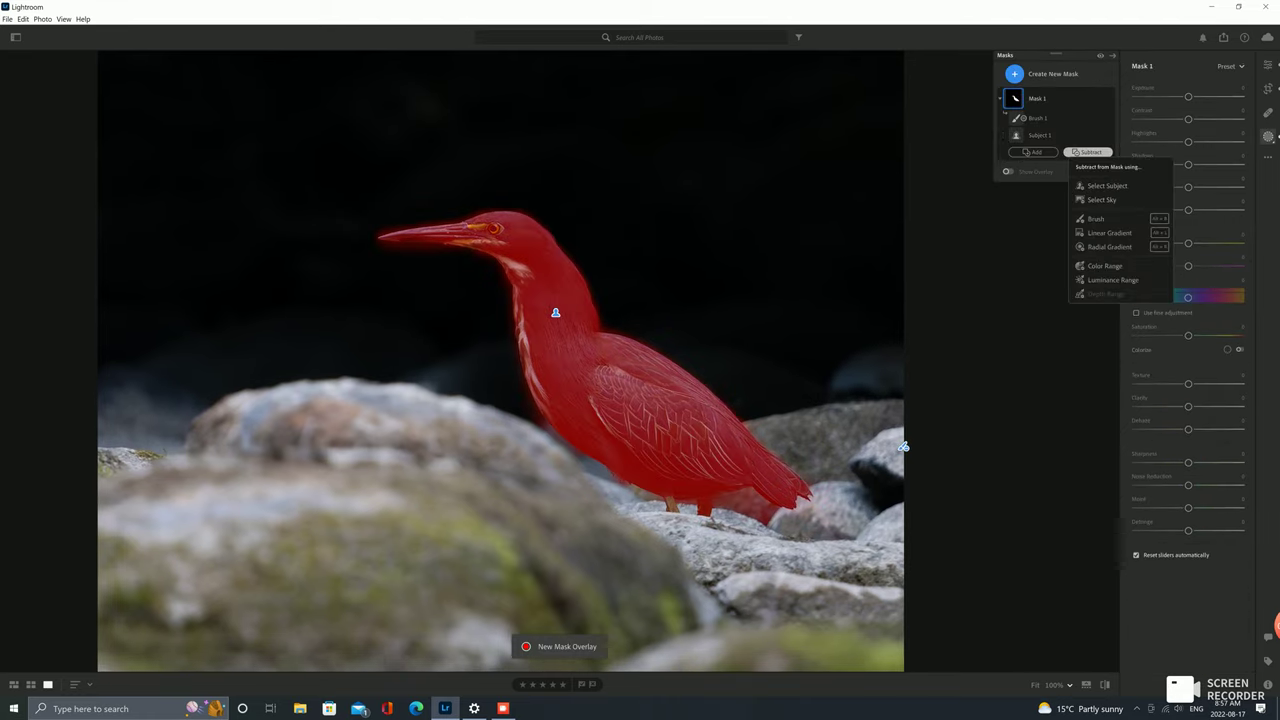
left_click(1096, 218)
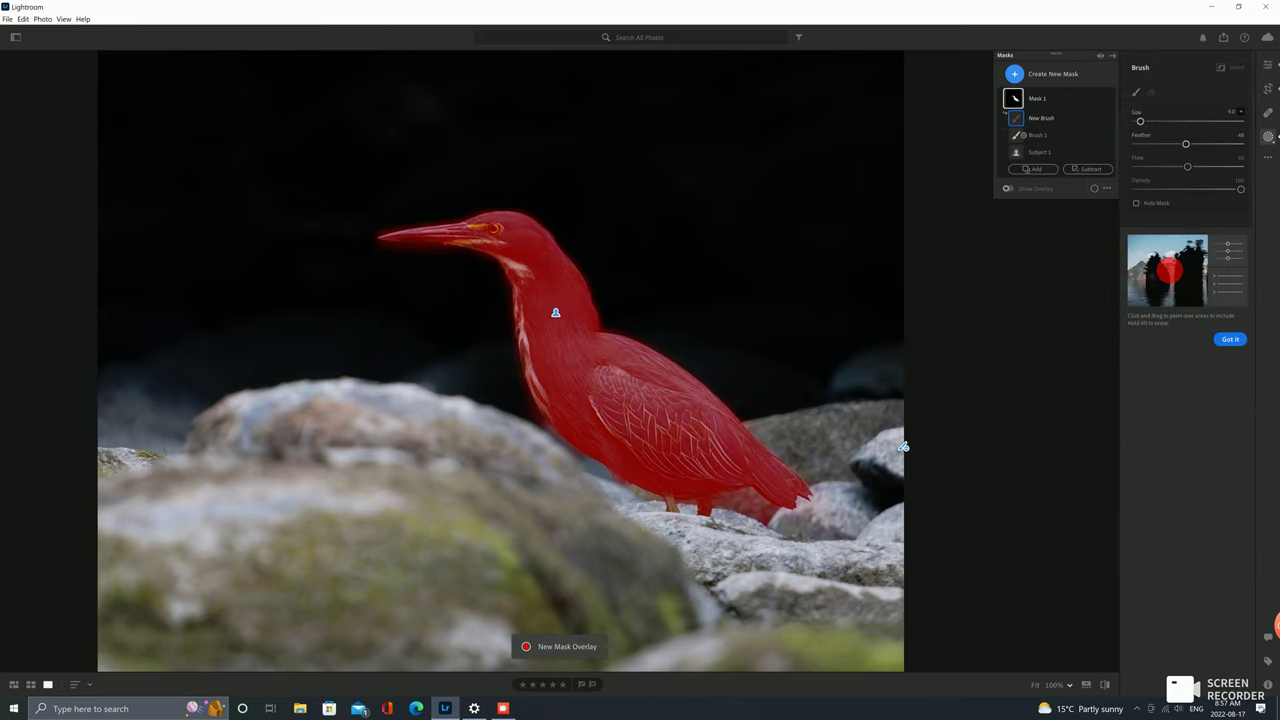
scroll(739, 525, "down", 3)
left_click(739, 525)
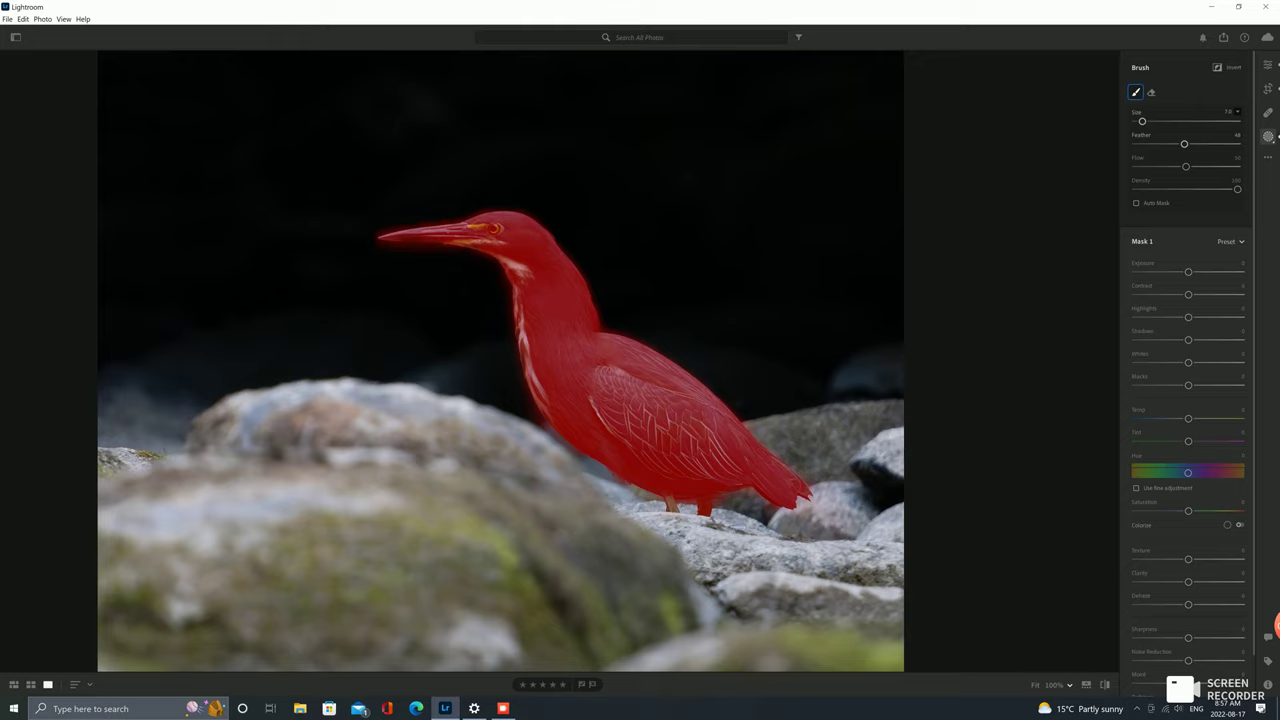
key("[")
key("Escape")
Set the heron mask's exposure to +0.52 and return to the adjustments for the whole photo
left_click(1037, 98)
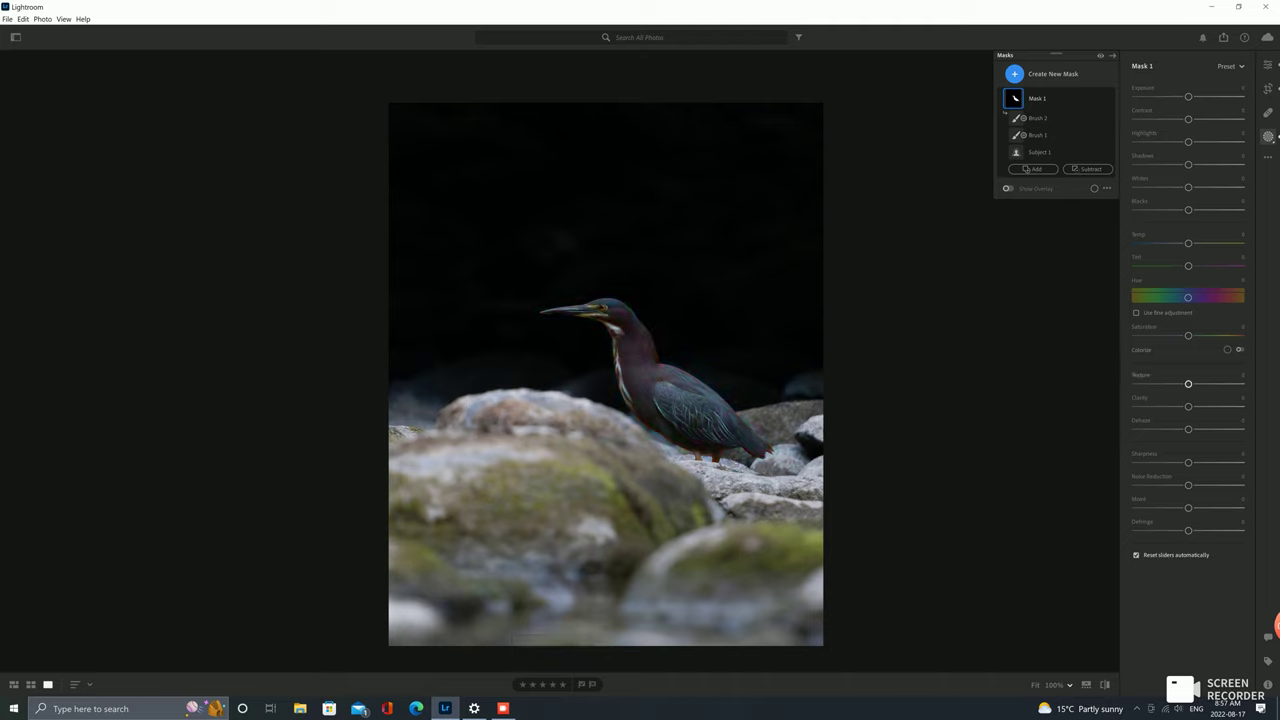
mouse_move(1188, 96)
left_mouse_down()
mouse_move(1230, 96)
mouse_move(1195, 96)
left_mouse_up()
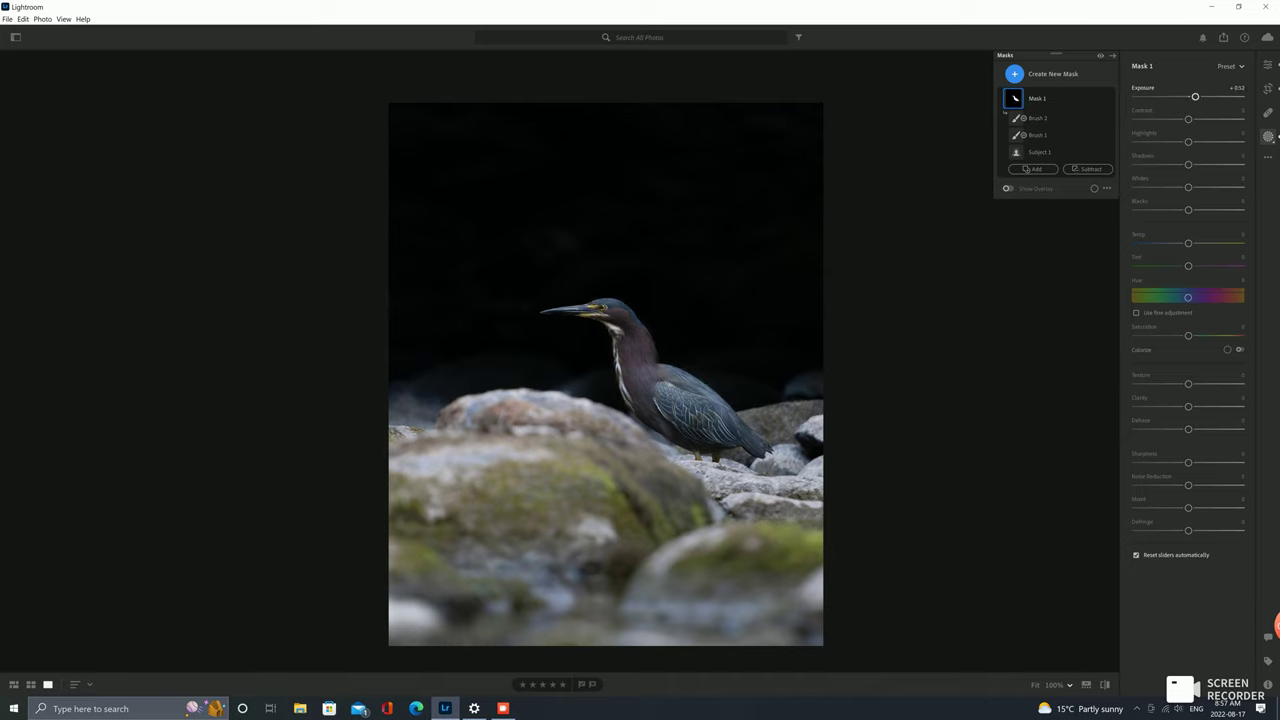
left_click(1267, 64)
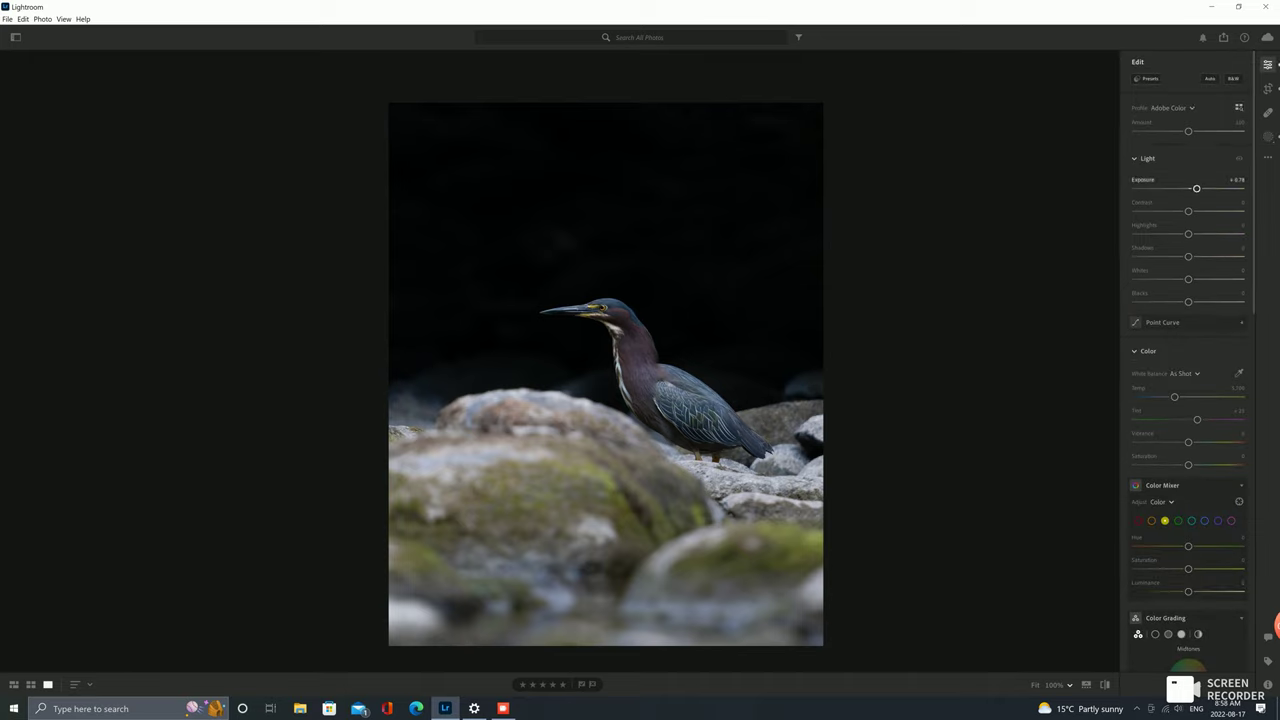
Lower the whole photo's exposure to +0.27 and raise the heron mask's exposure to about +0.75
left_click_drag(1196, 188, 1191, 188)
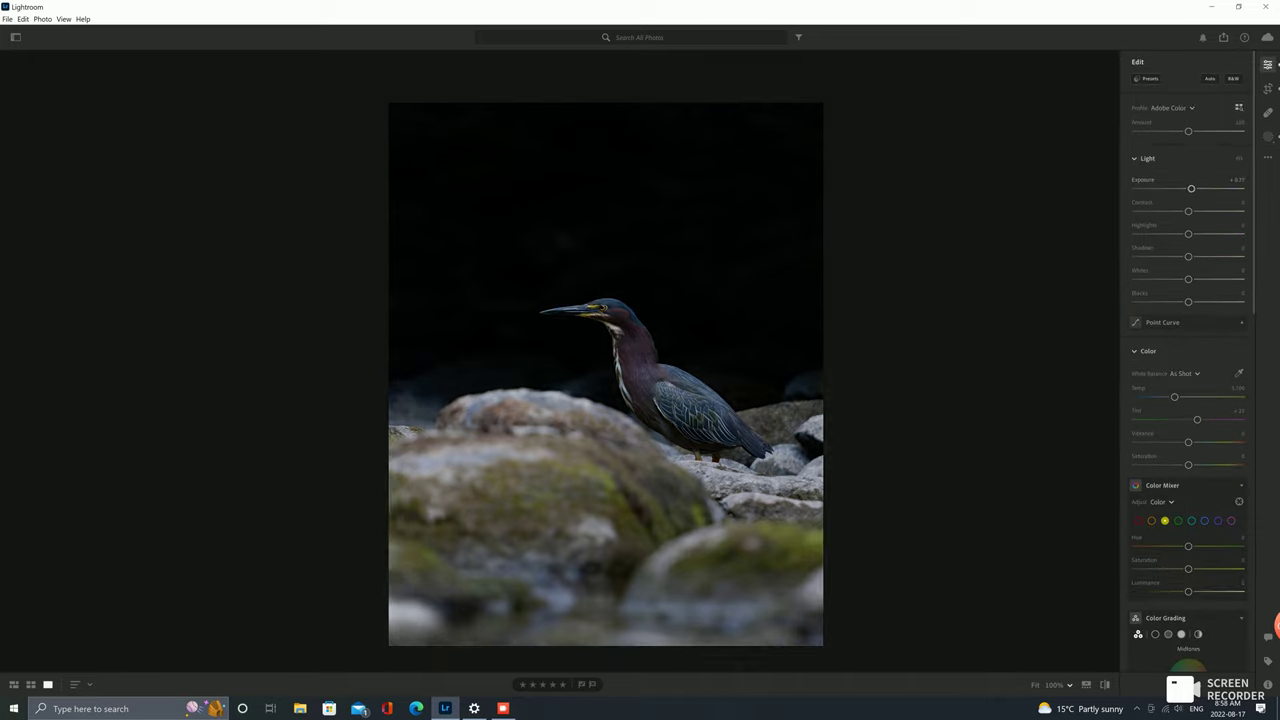
left_click(1268, 137)
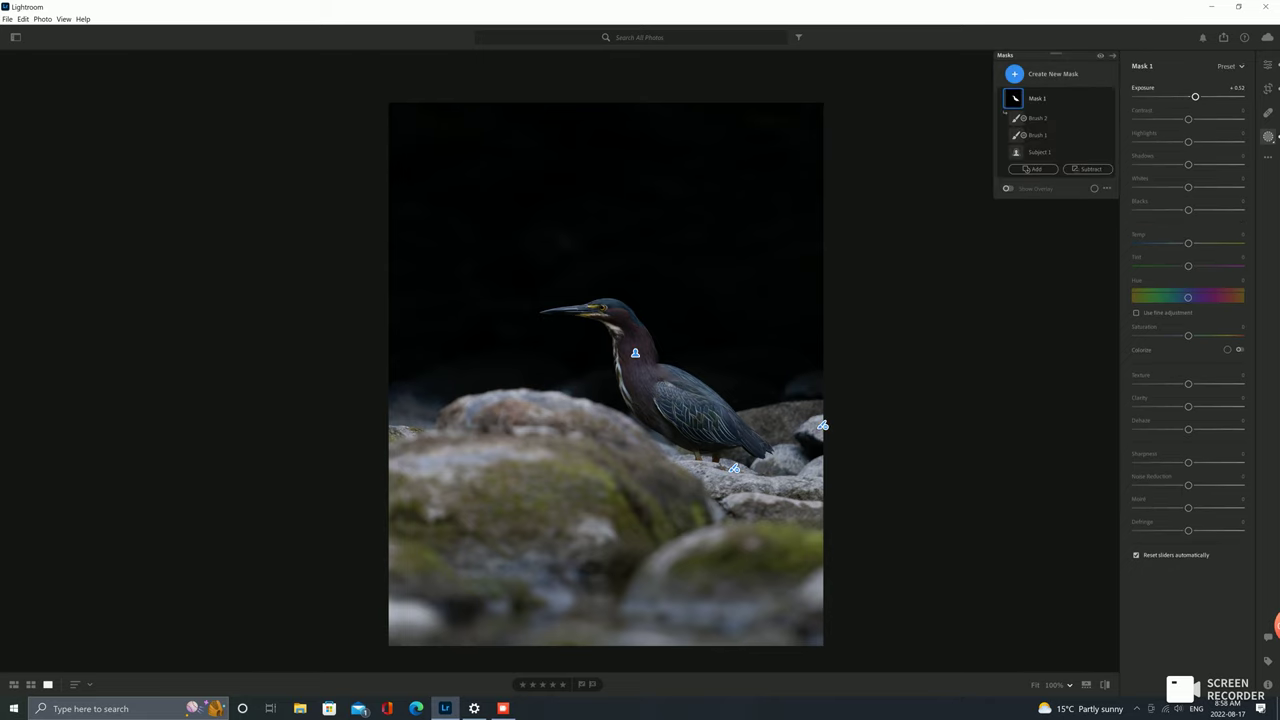
left_click_drag(1195, 97, 1198, 97)
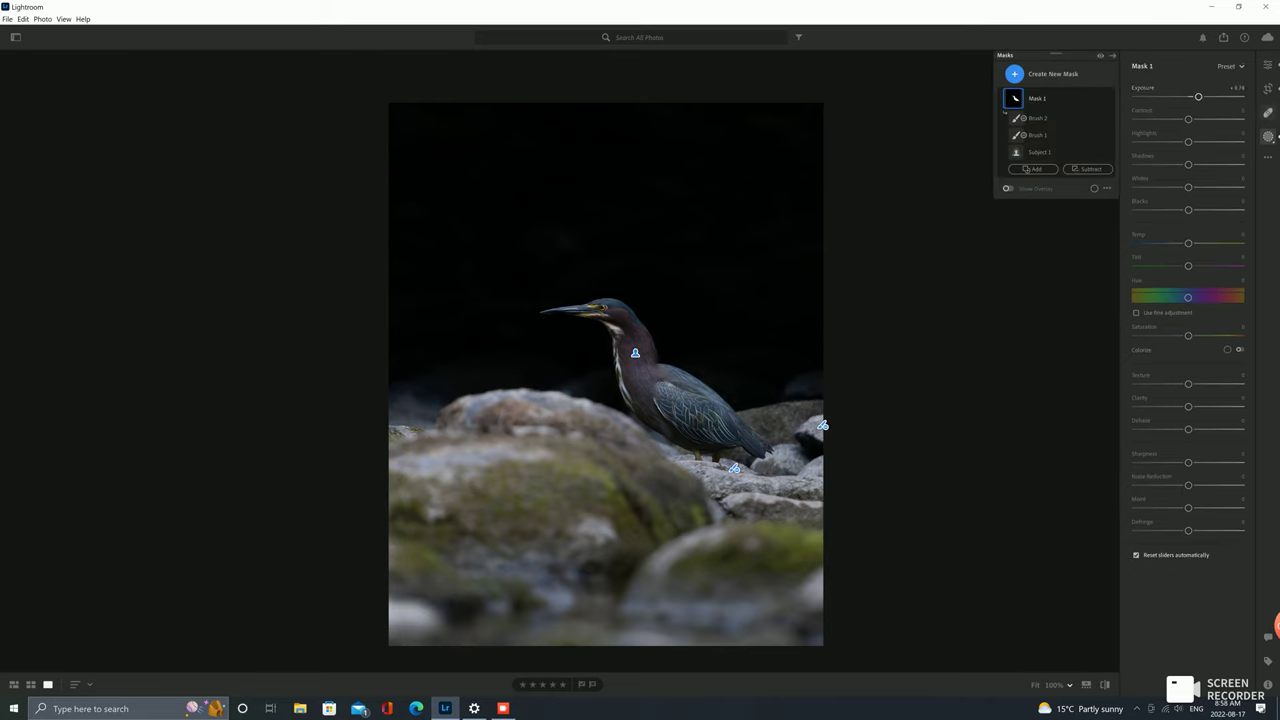
left_click(1267, 64)
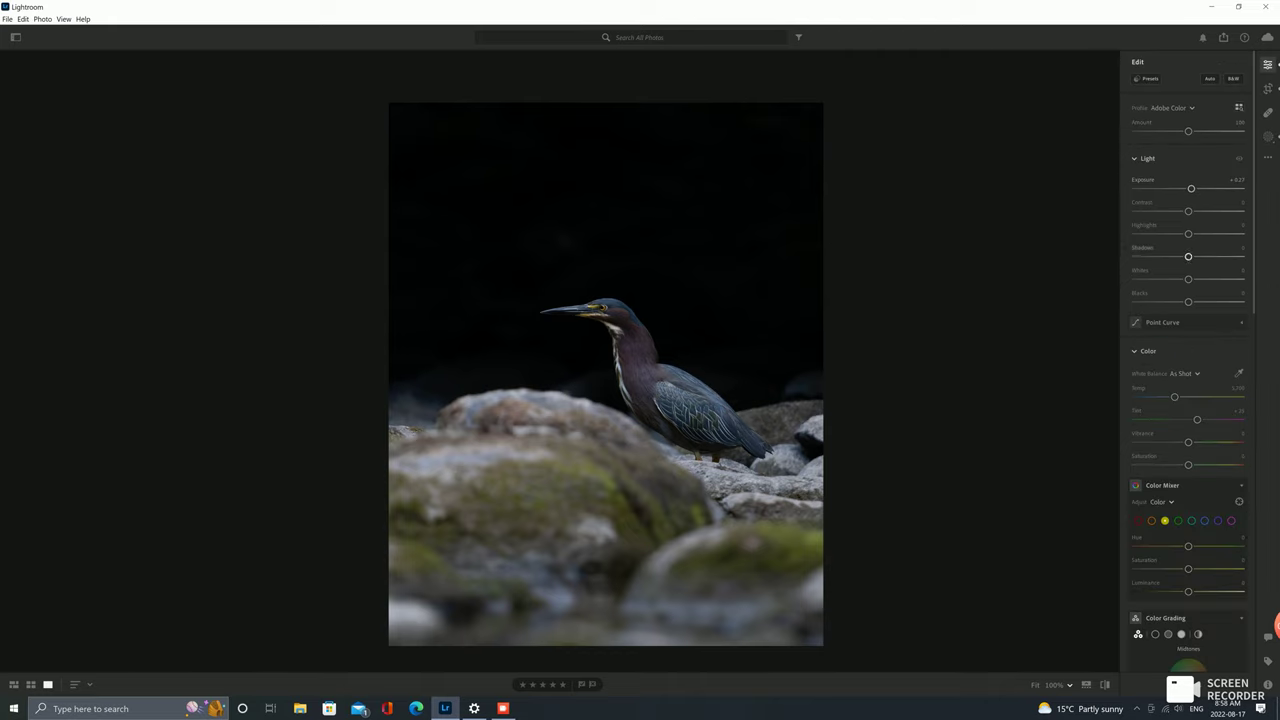
Set the whole photo's Highlights to +14, Shadows to -54, Whites to +26, Vibrance and Saturation to +8, and warm the white balance
left_click_drag(1188, 256, 1153, 256)
mouse_move(1188, 279)
left_mouse_down()
mouse_move(1220, 279)
mouse_move(1202, 279)
left_mouse_up()
left_click_drag(1188, 234, 1198, 234)
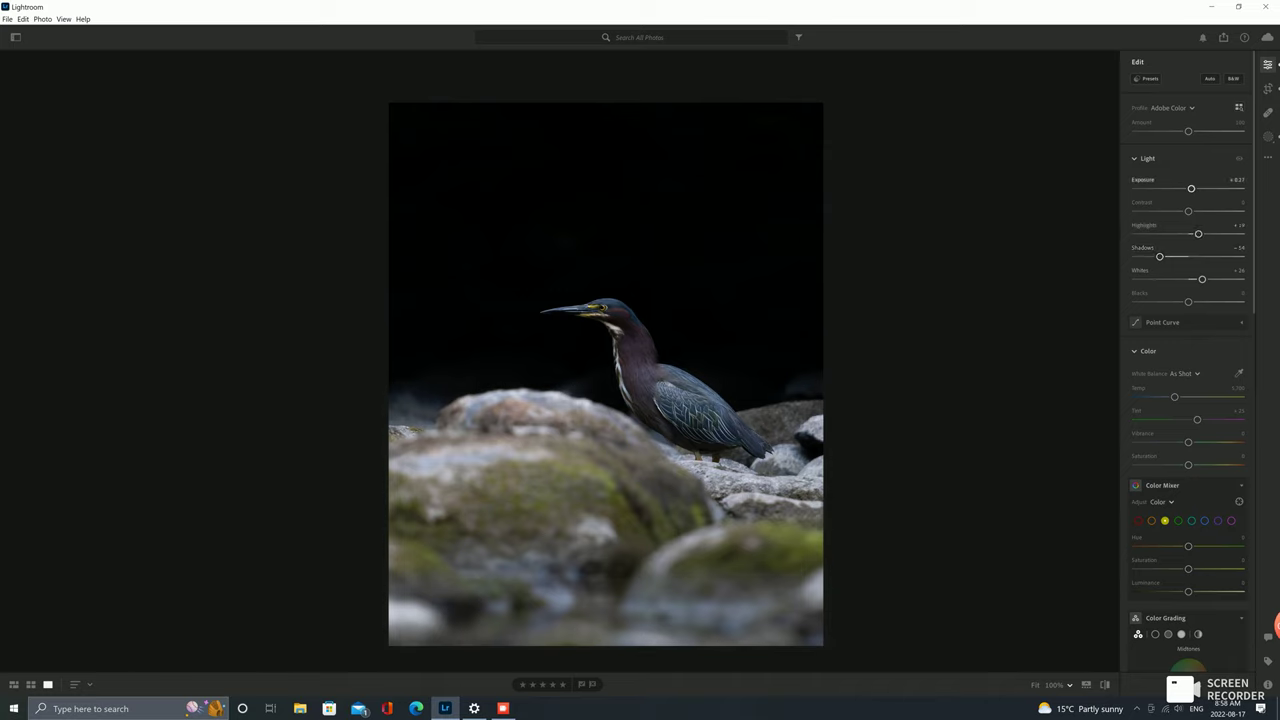
left_click_drag(1174, 397, 1175, 397)
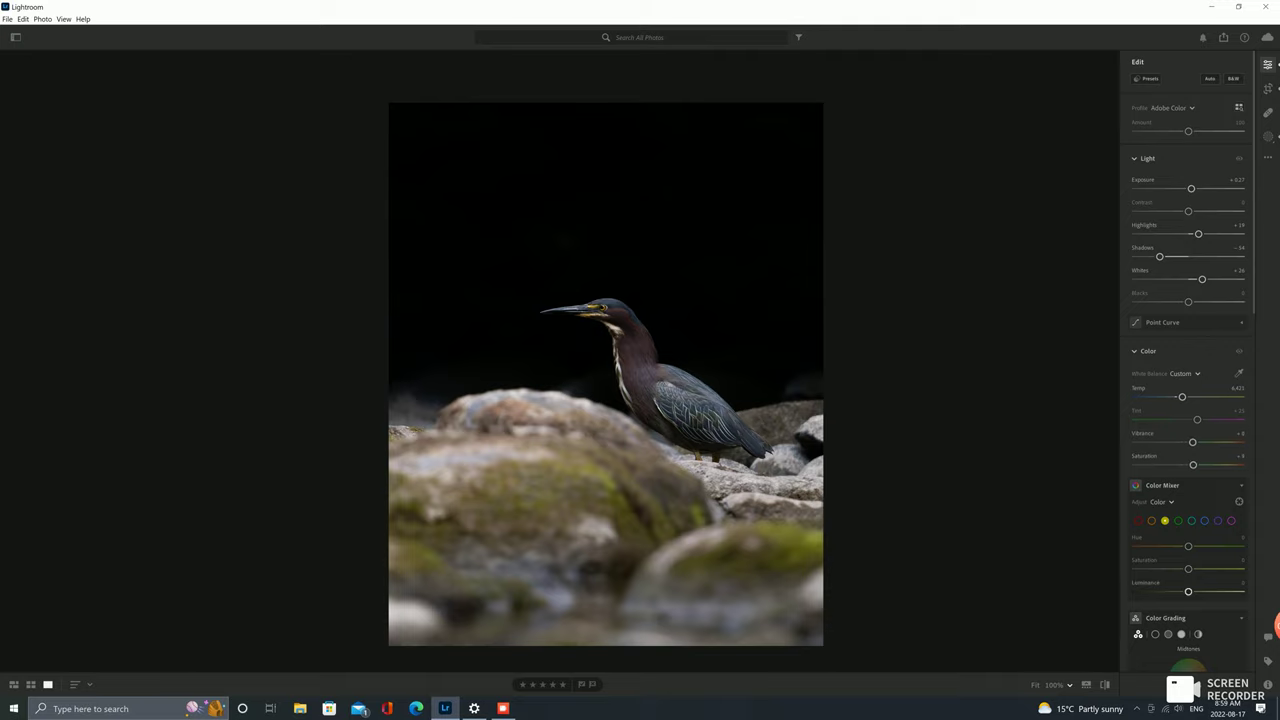
scroll(1188, 420, "down", 2)
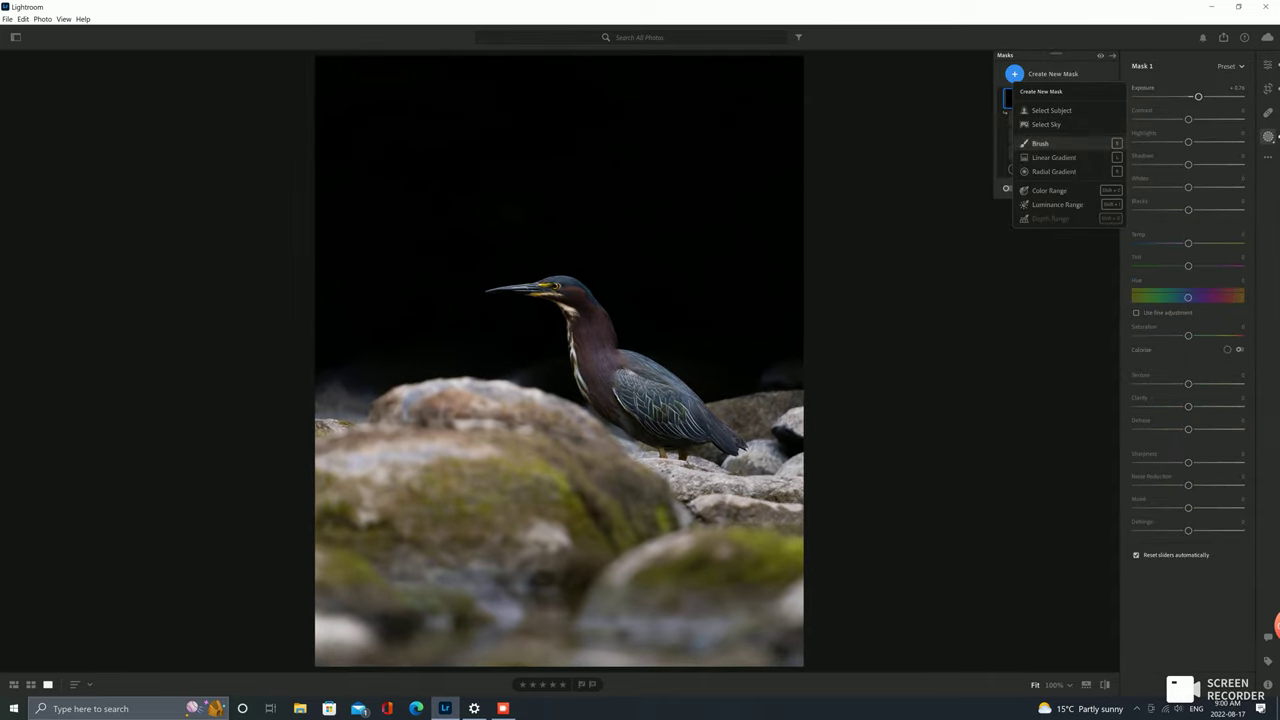
Paint a new brush mask over the foreground rocks and water, with exposure about -0.66 and temperature about -9
left_click(1046, 143)
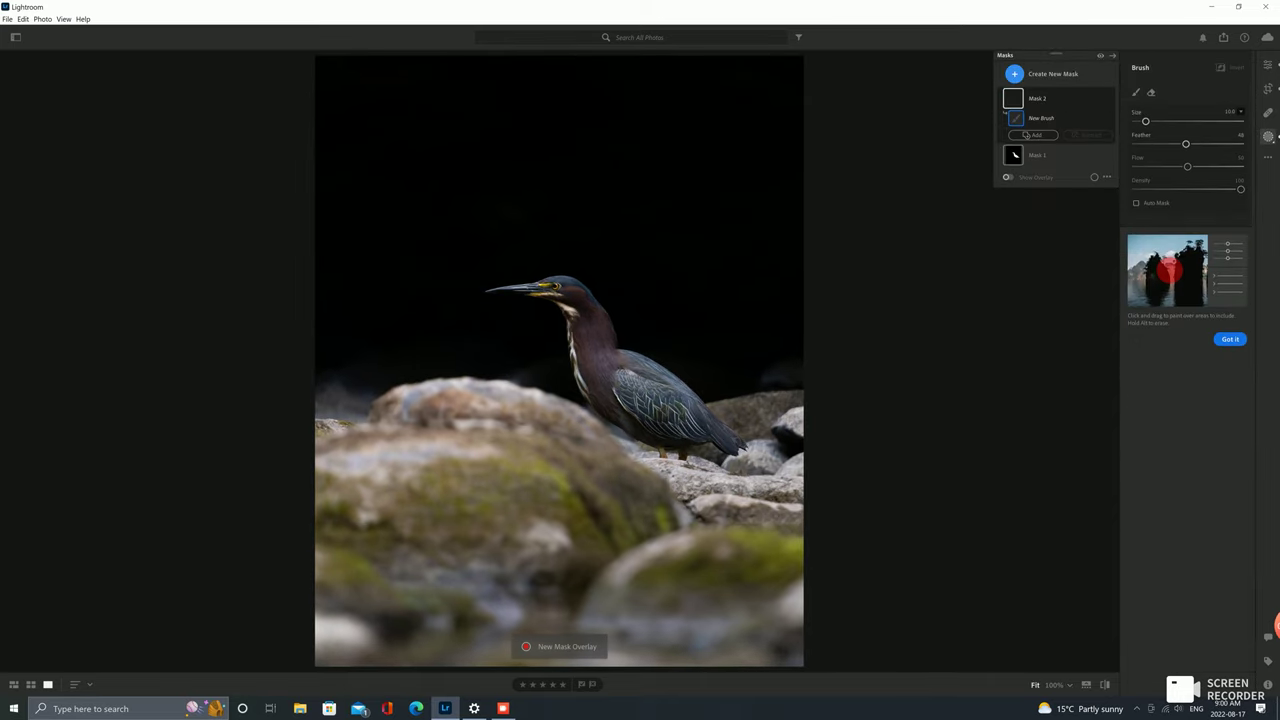
mouse_move(443, 508)
left_mouse_down()
mouse_move(367, 561)
mouse_move(341, 526)
mouse_move(384, 506)
mouse_move(370, 481)
mouse_move(345, 486)
mouse_move(592, 529)
mouse_move(634, 550)
mouse_move(587, 578)
mouse_move(676, 605)
mouse_move(789, 603)
mouse_move(745, 592)
mouse_move(431, 655)
mouse_move(284, 648)
mouse_move(543, 623)
mouse_move(532, 602)
mouse_move(396, 551)
mouse_move(331, 496)
mouse_move(519, 479)
mouse_move(587, 494)
mouse_move(696, 591)
mouse_move(829, 601)
mouse_move(740, 630)
left_mouse_up()
left_click_drag(1188, 265, 1176, 265)
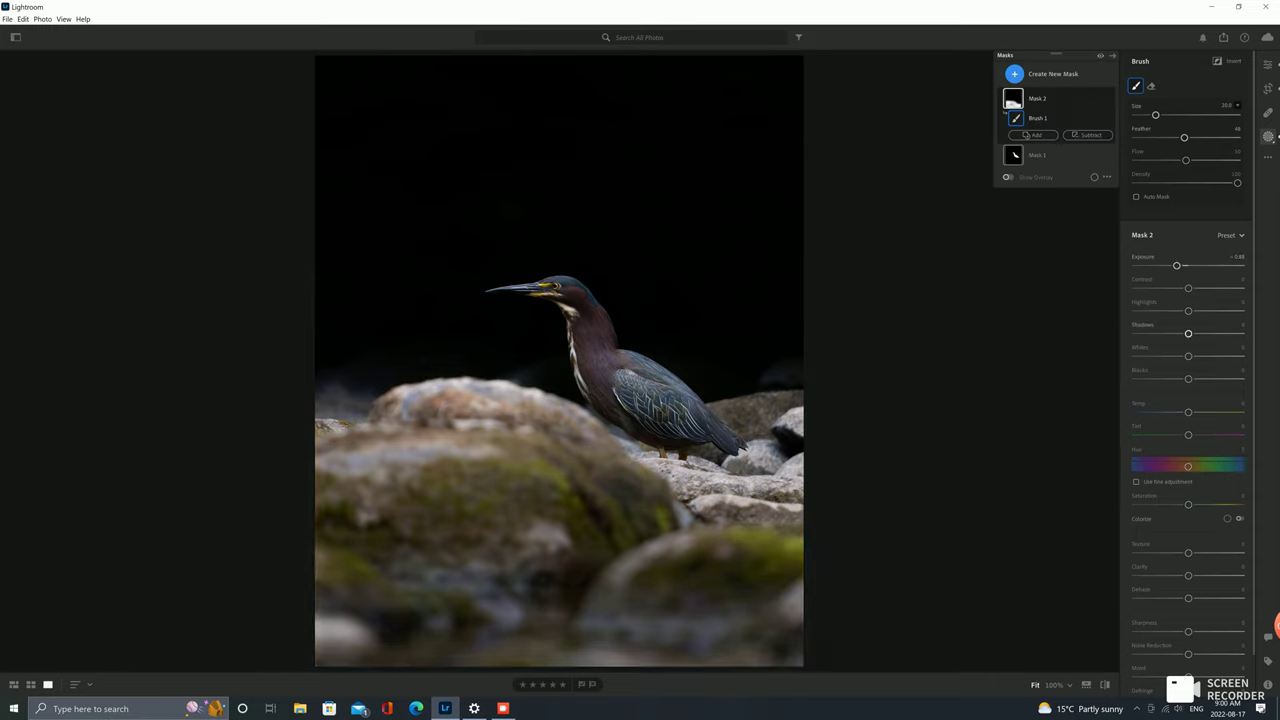
left_click_drag(1188, 412, 1183, 412)
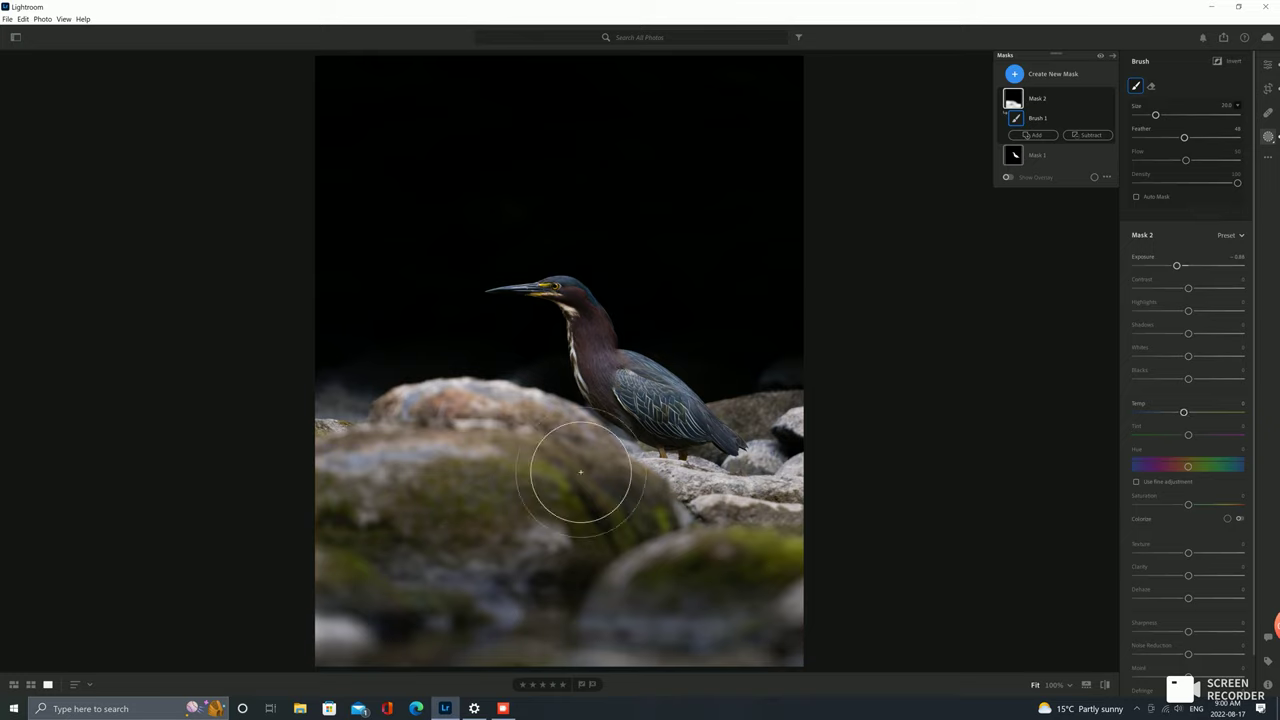
left_click(1267, 64)
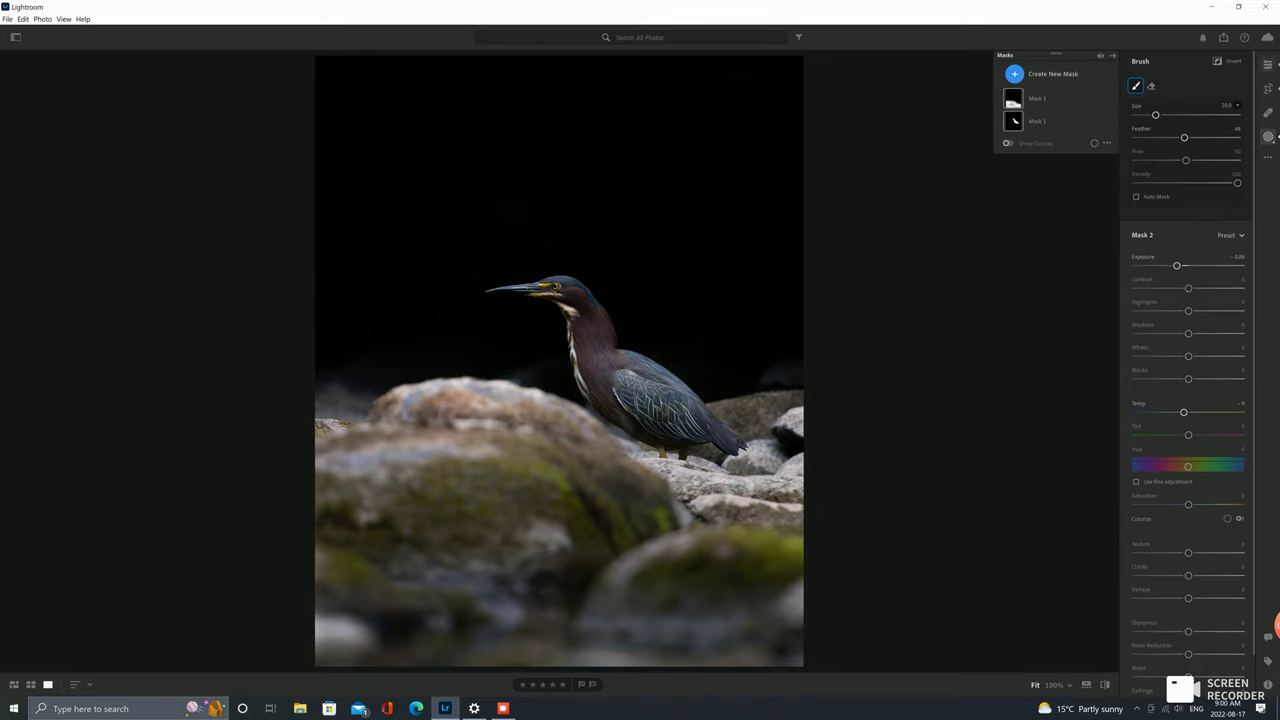
Create a third mask that selects the heron as the subject
left_click(1267, 136)
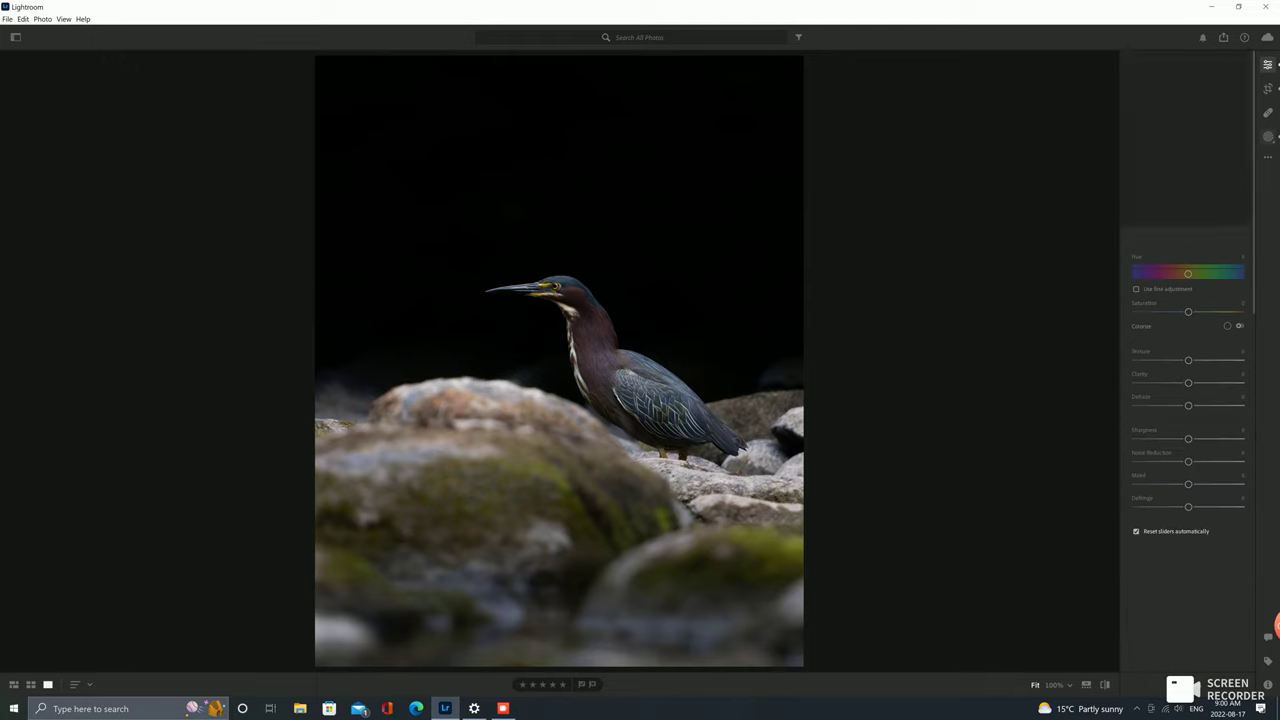
left_click(1040, 74)
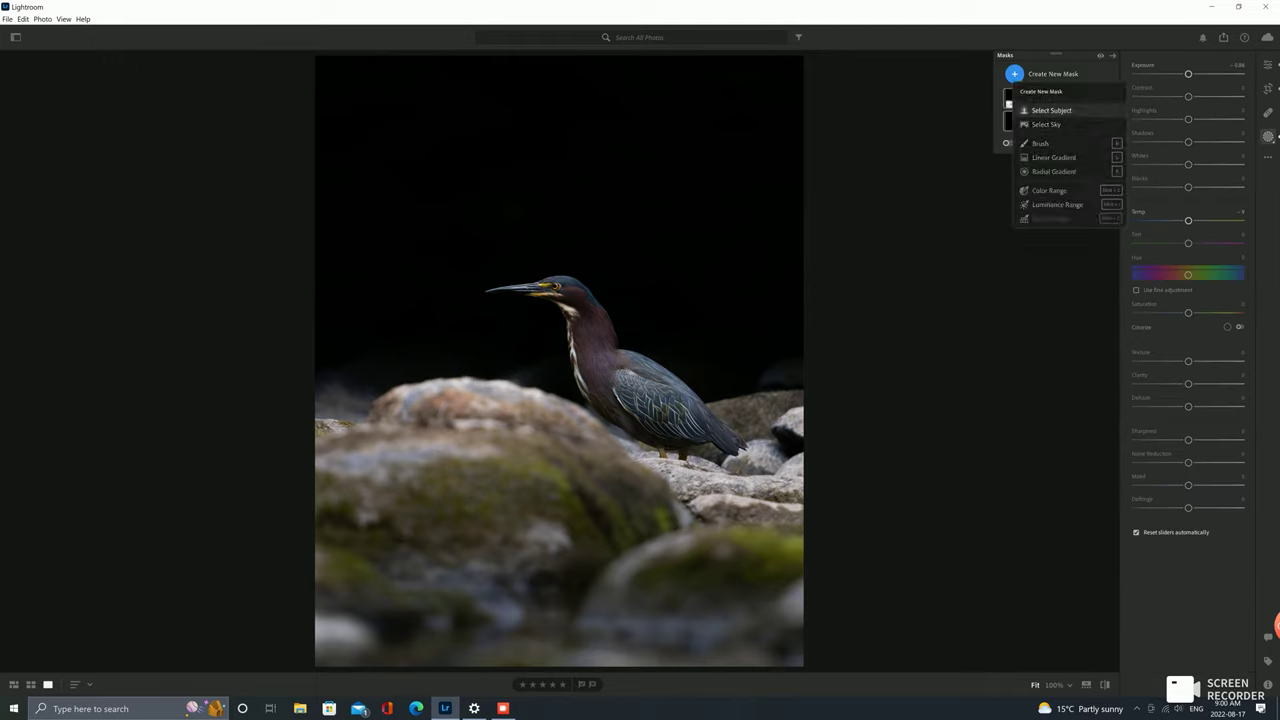
left_click(1050, 110)
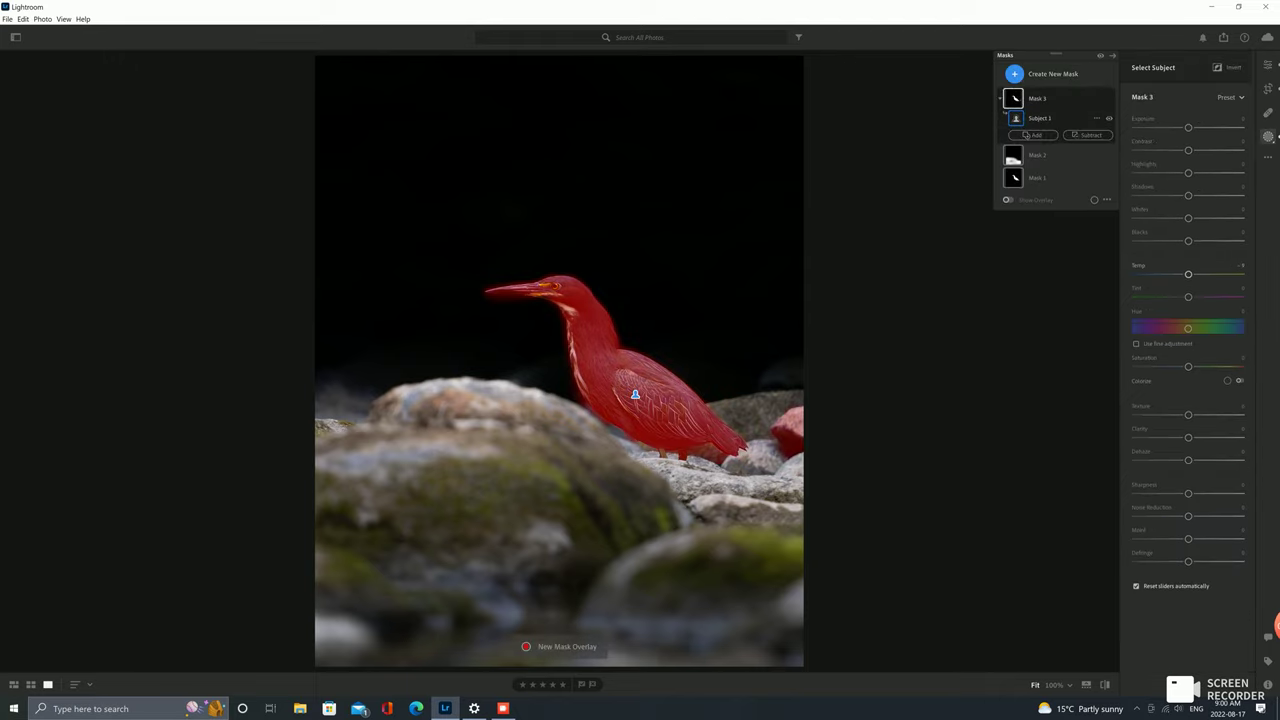
Add the pale rocks beneath the heron and the upper part of the large rock to Mask 3 with a brush
left_click(1033, 135)
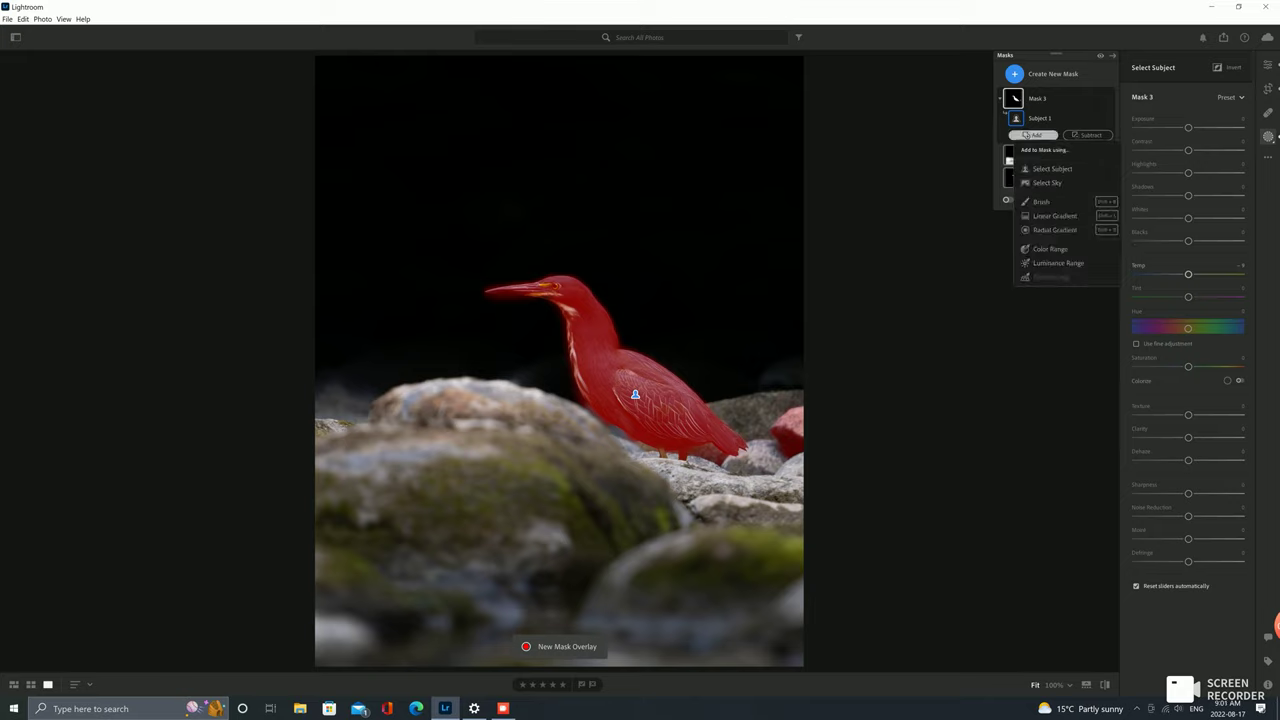
left_click(1045, 201)
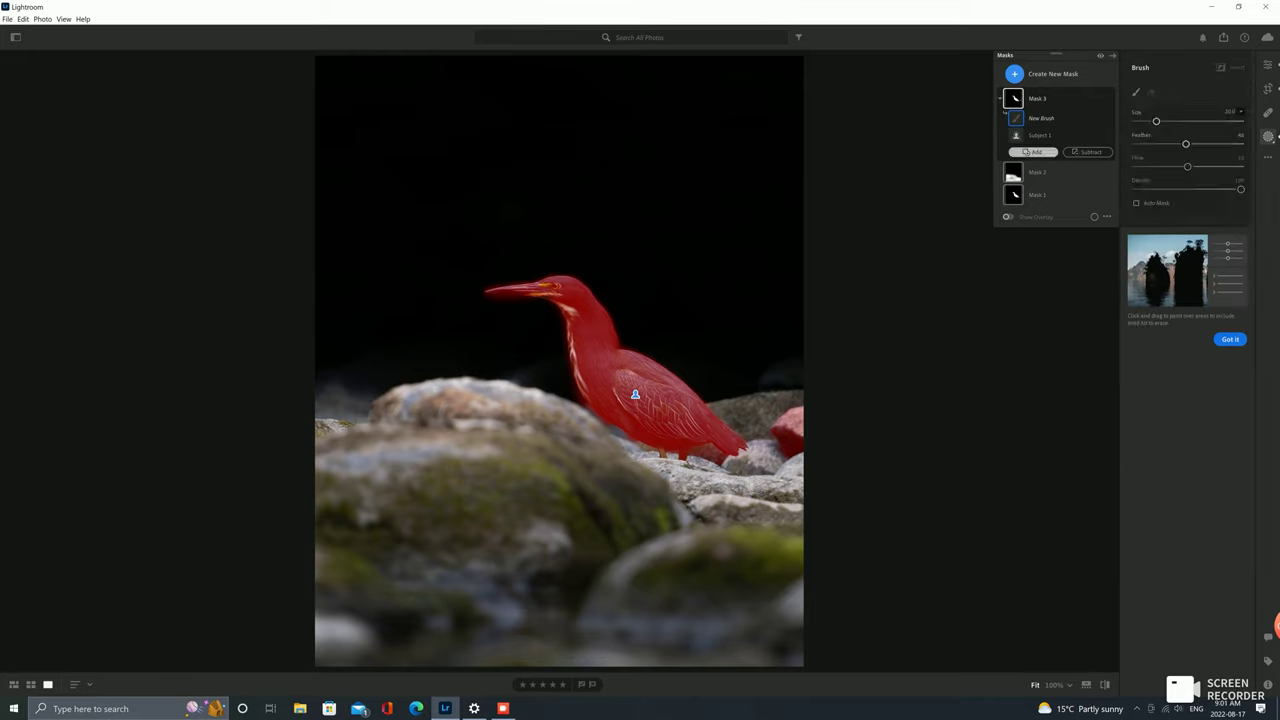
mouse_move(817, 477)
left_mouse_down()
mouse_move(728, 490)
mouse_move(751, 478)
left_mouse_up()
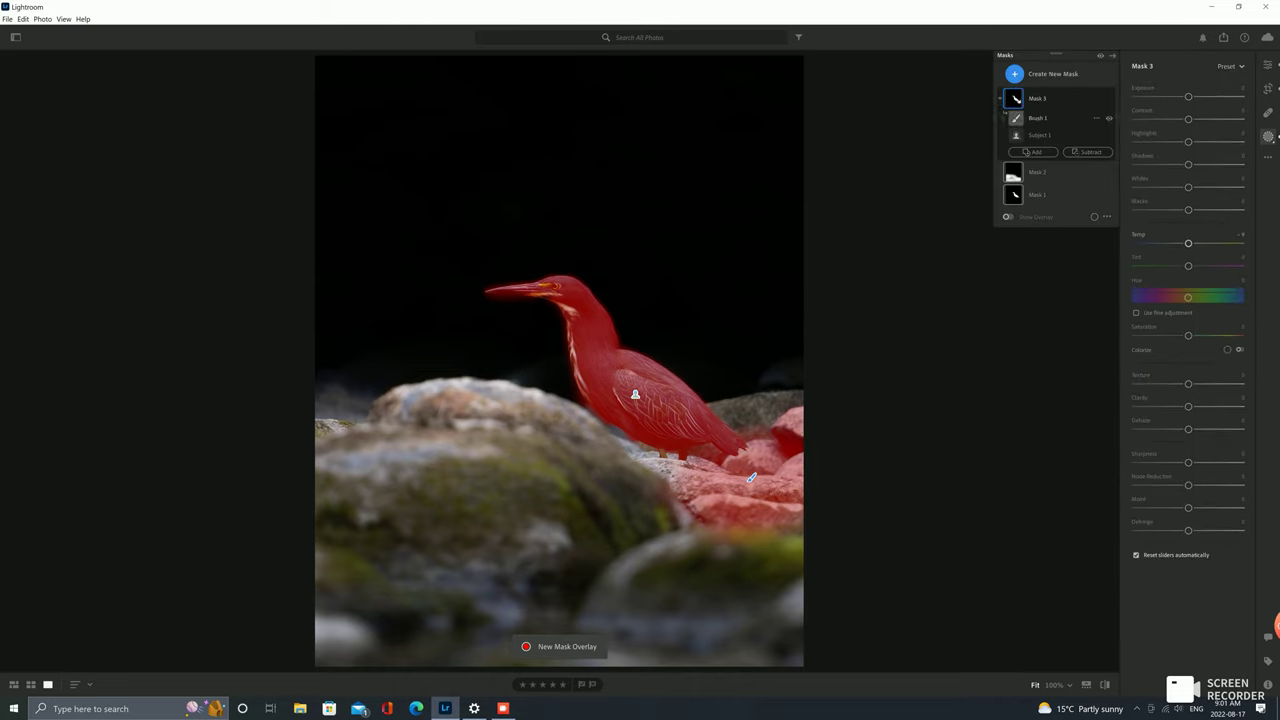
left_click_drag(678, 468, 640, 458)
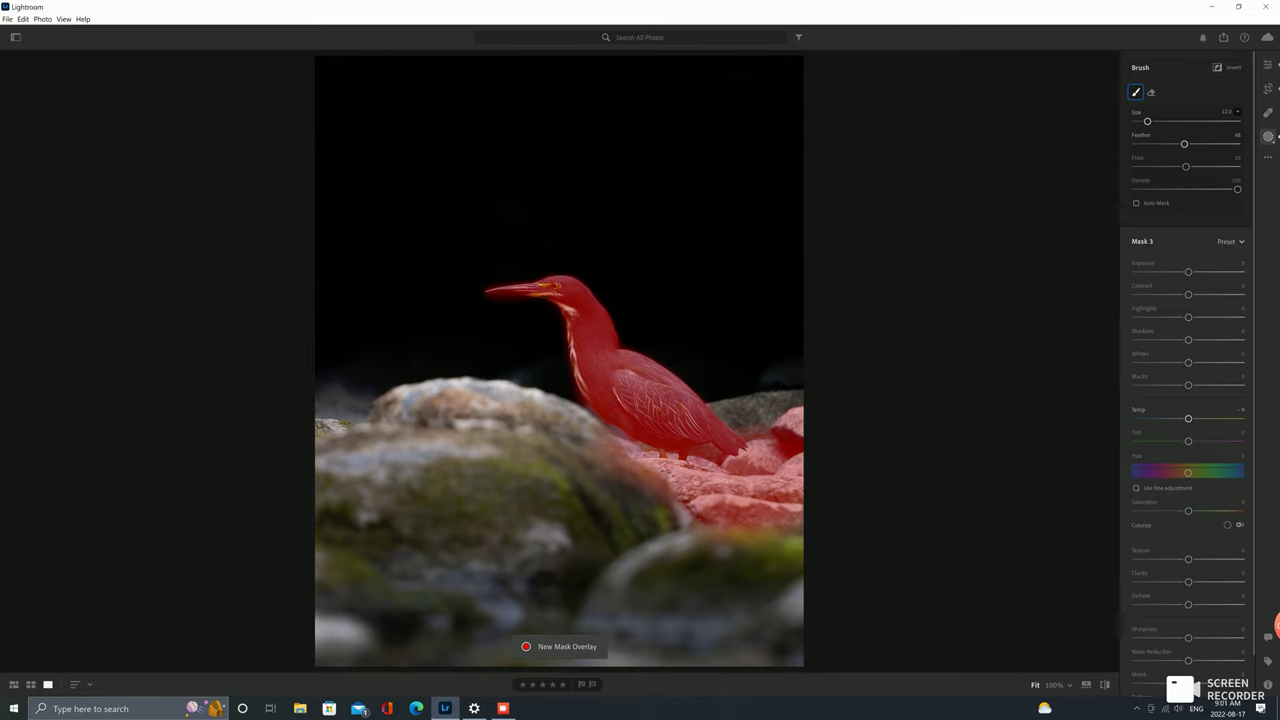
left_click_drag(560, 392, 335, 392)
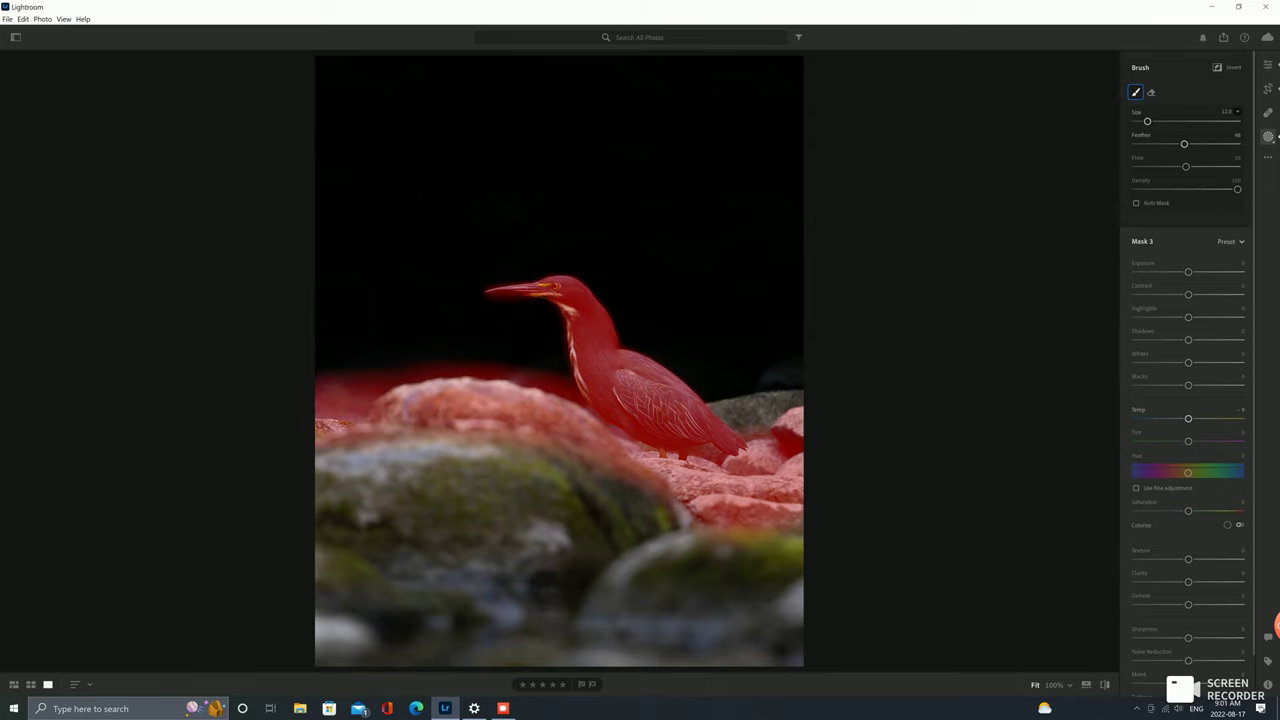
Clean up Mask 3's overspill on the dark background above the large rock with a small eraser
left_click(1151, 92)
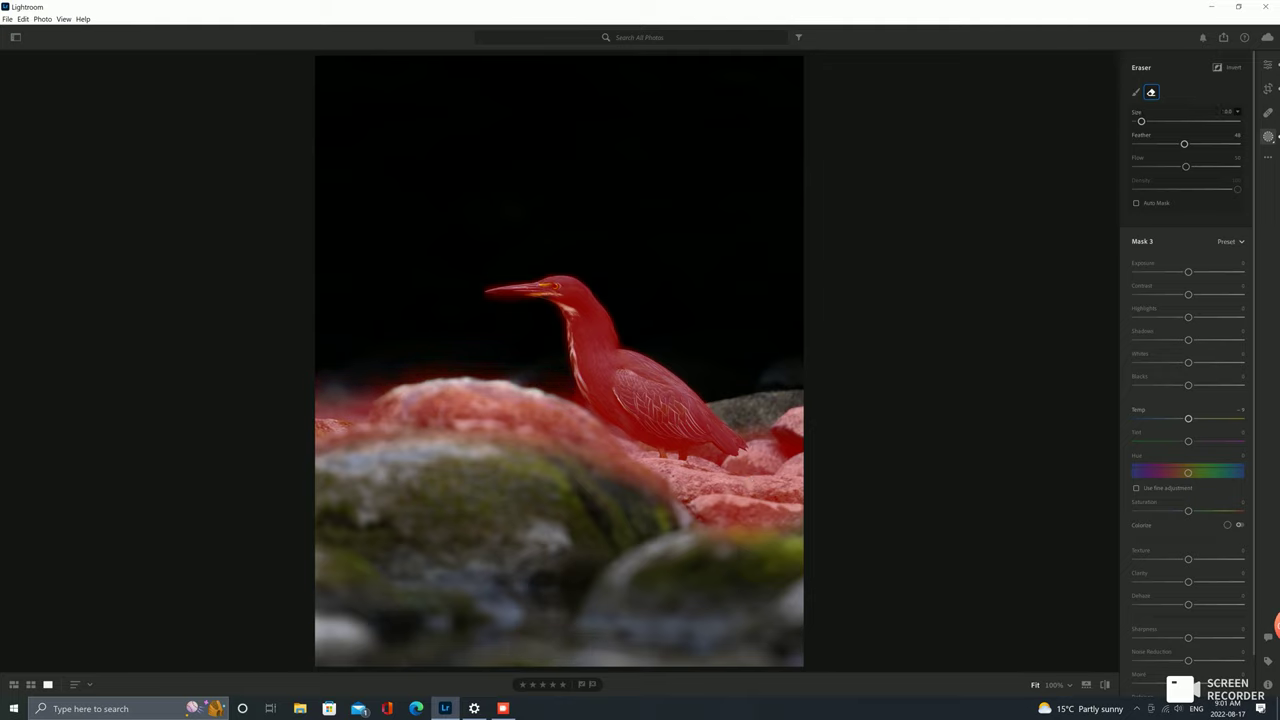
key("ctrl+z")
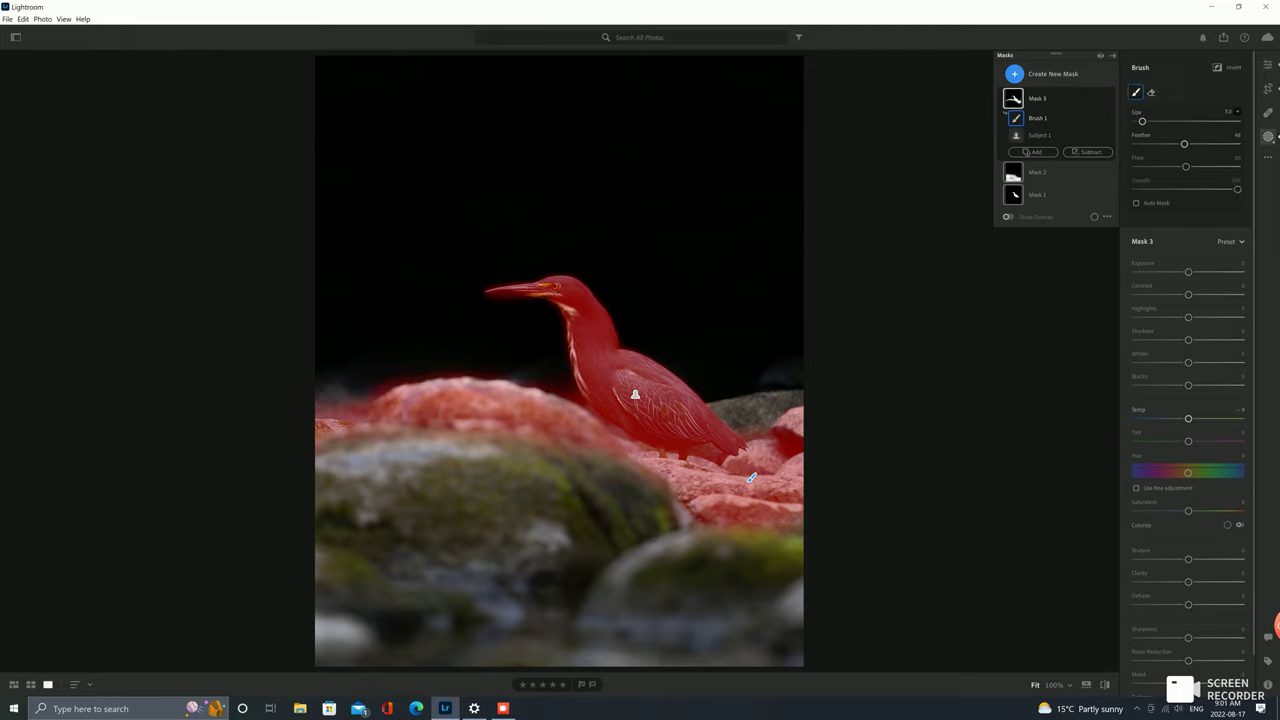
key("[")
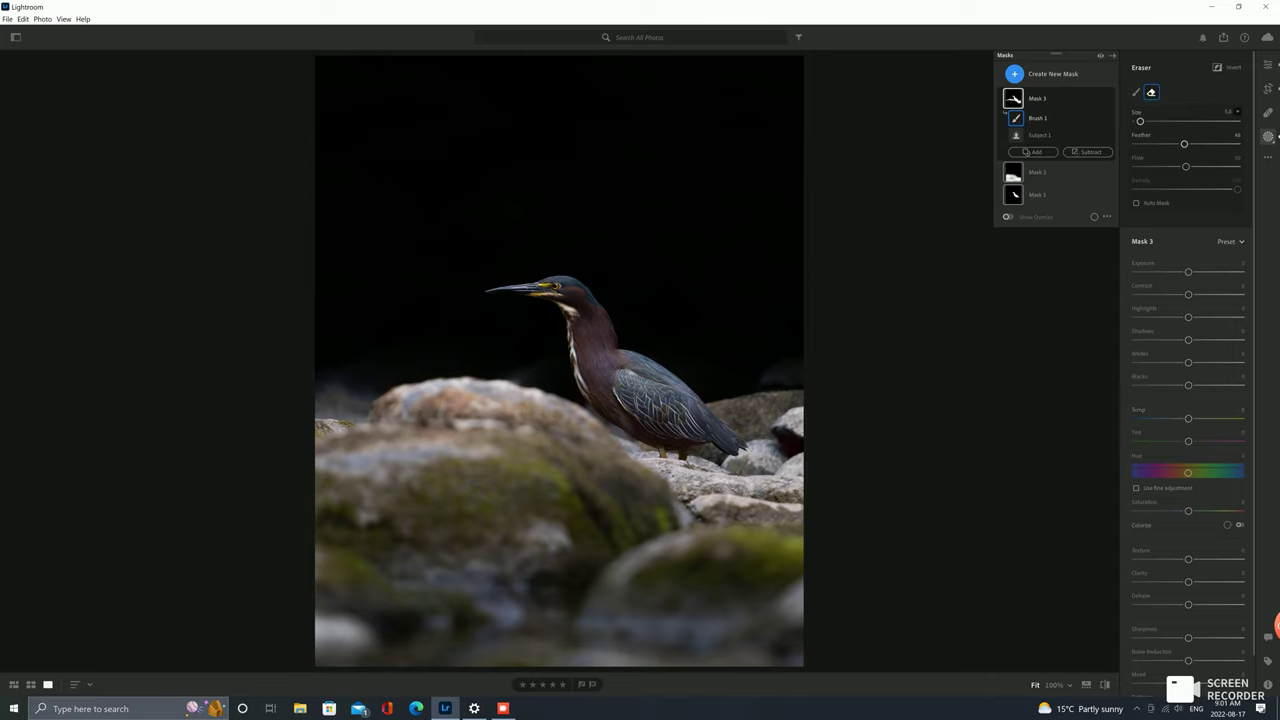
Warm the heron and surrounding rocks in Mask 3 by setting its temperature to +12
mouse_move(1188, 418)
left_mouse_down()
mouse_move(1206, 418)
mouse_move(1194, 418)
left_mouse_up()
mouse_move(1188, 510)
left_mouse_down()
mouse_move(1172, 510)
mouse_move(1188, 511)
left_mouse_up()
left_click(1188, 511)
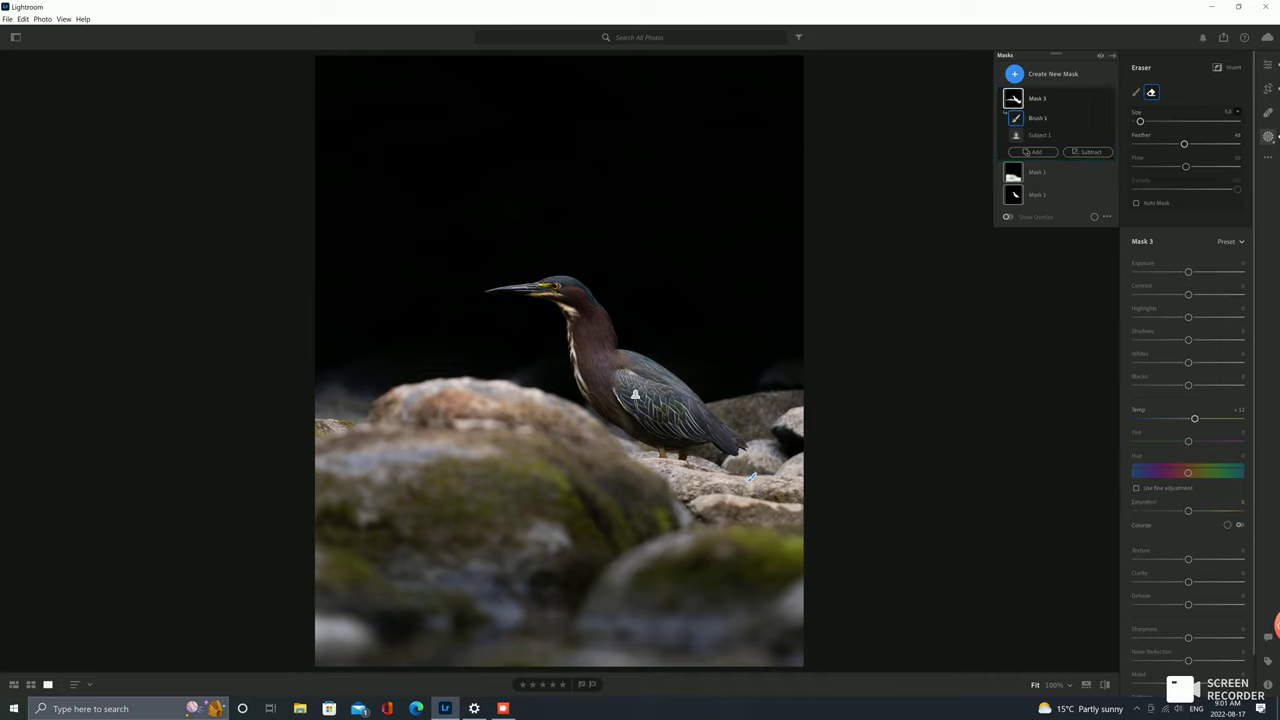